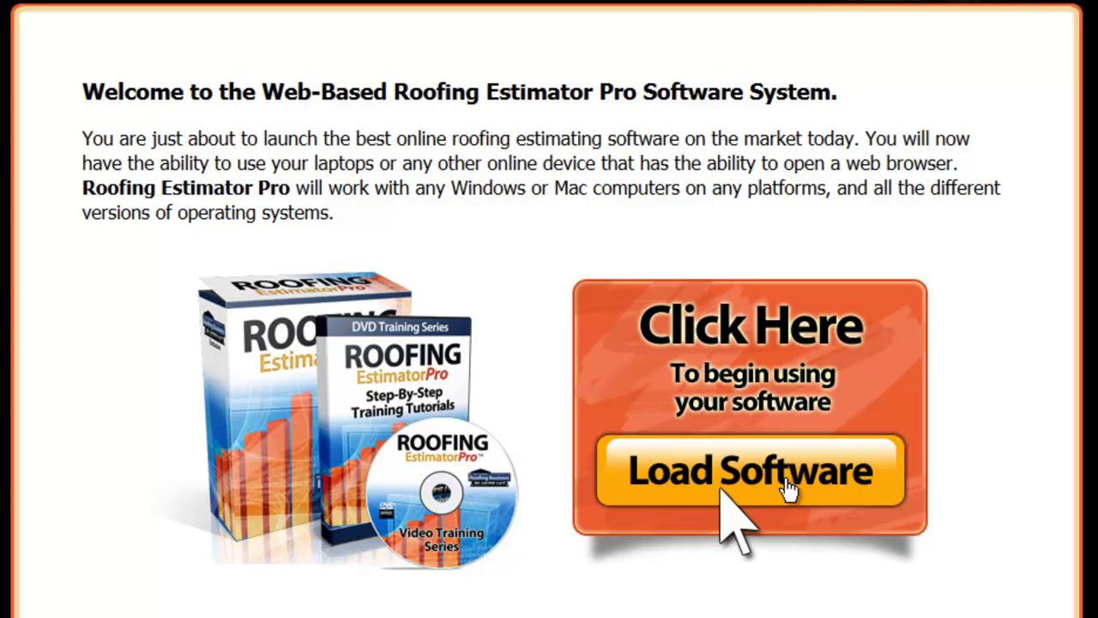
- Launch the estimating software and preview the File, Setup, Help, Reports and Customers menus
click(859, 514)
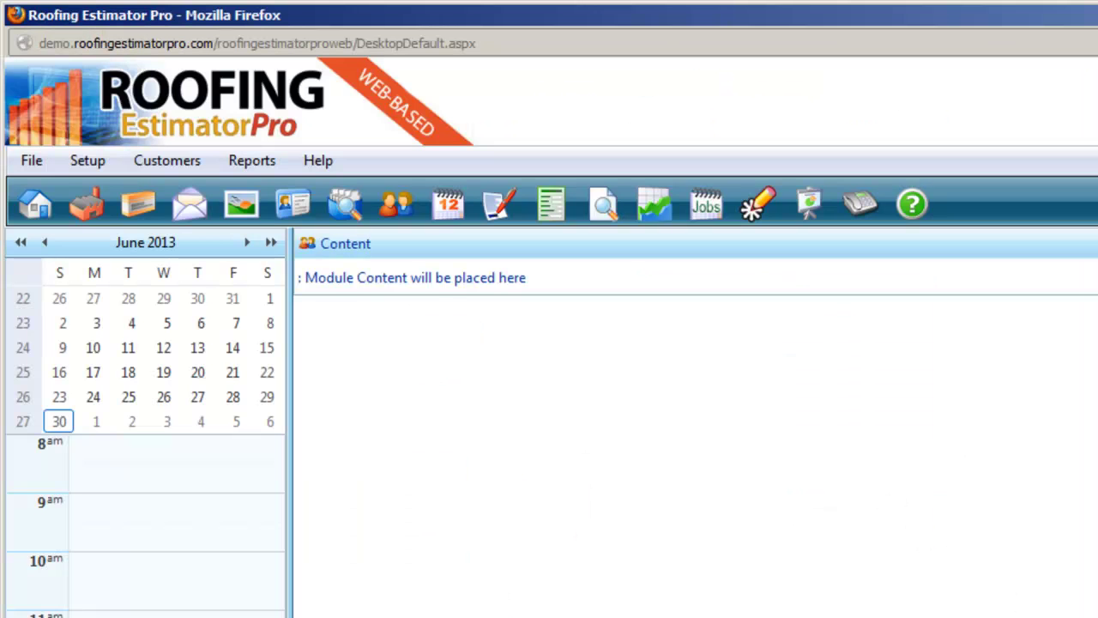
click(31, 160)
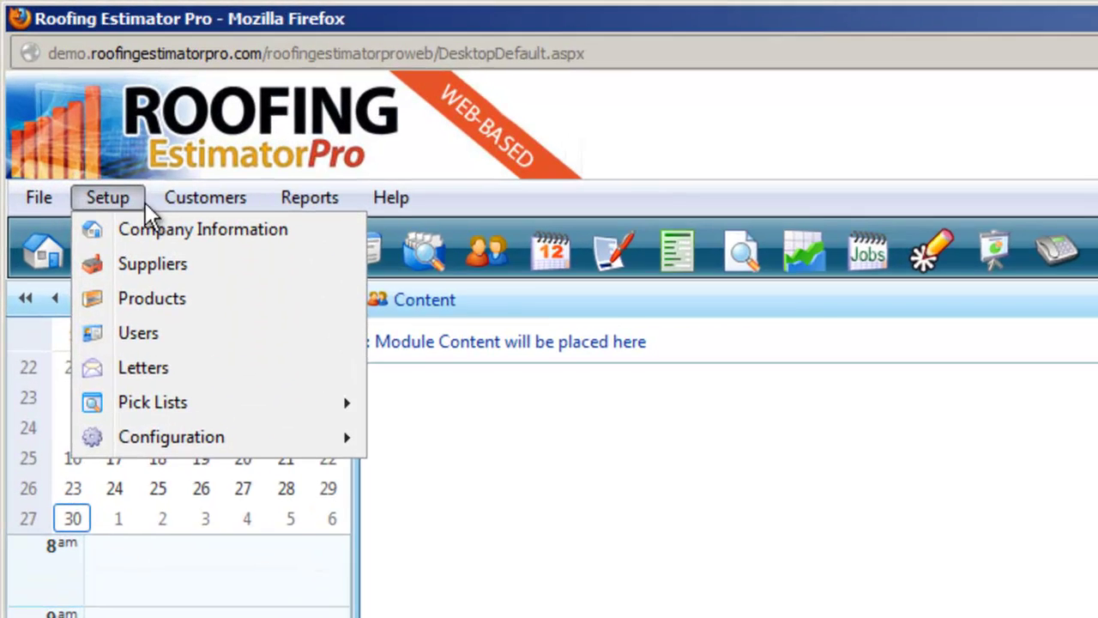
mouse_move(192, 160)
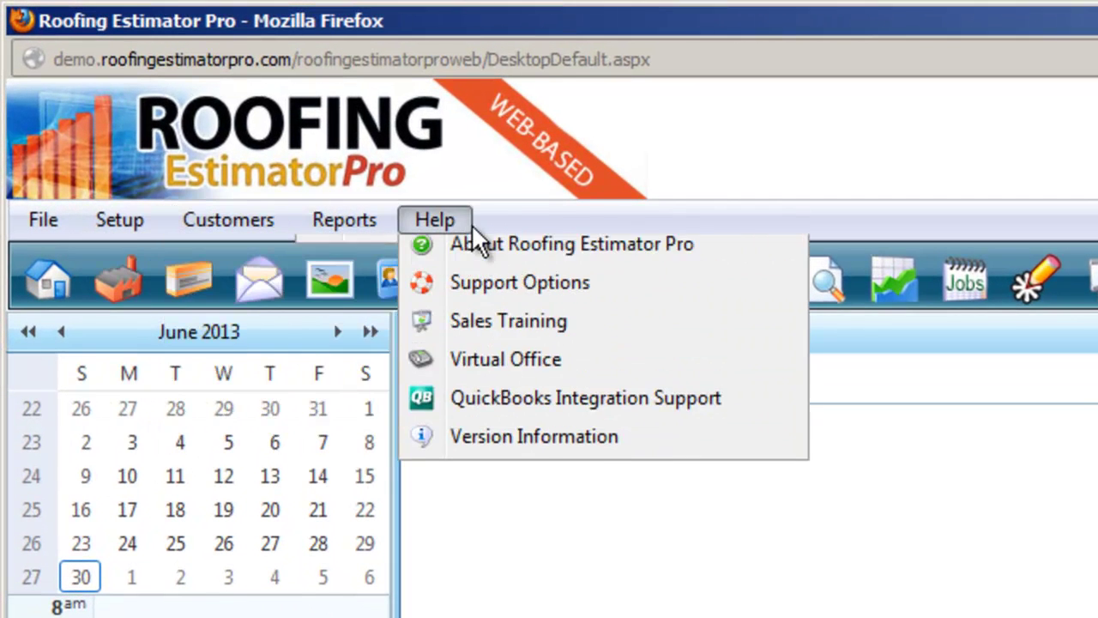
mouse_move(444, 228)
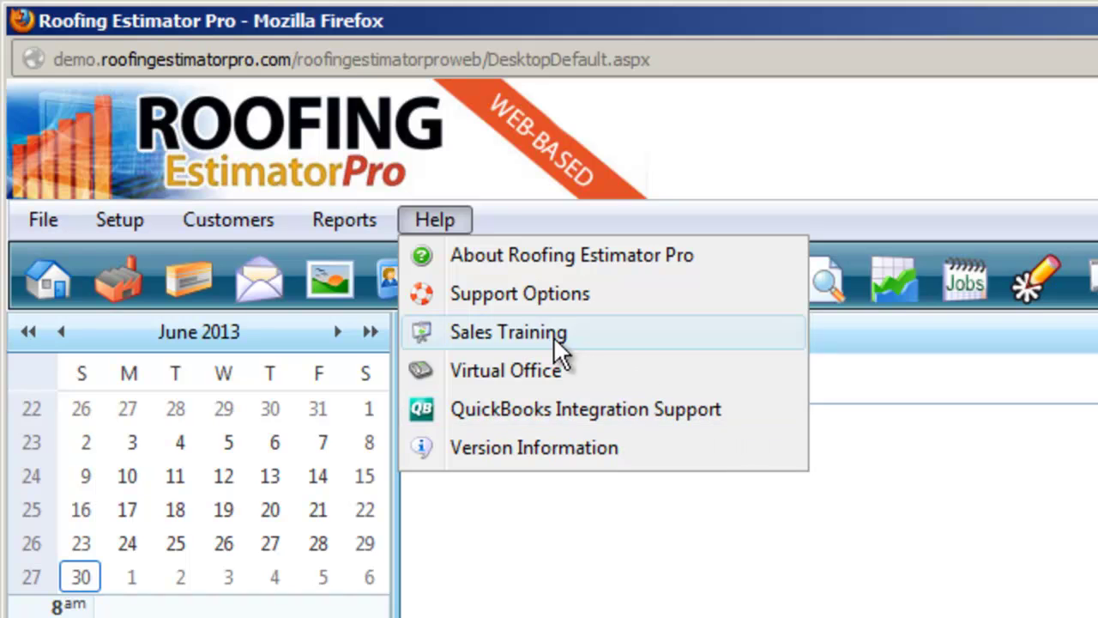
mouse_move(348, 234)
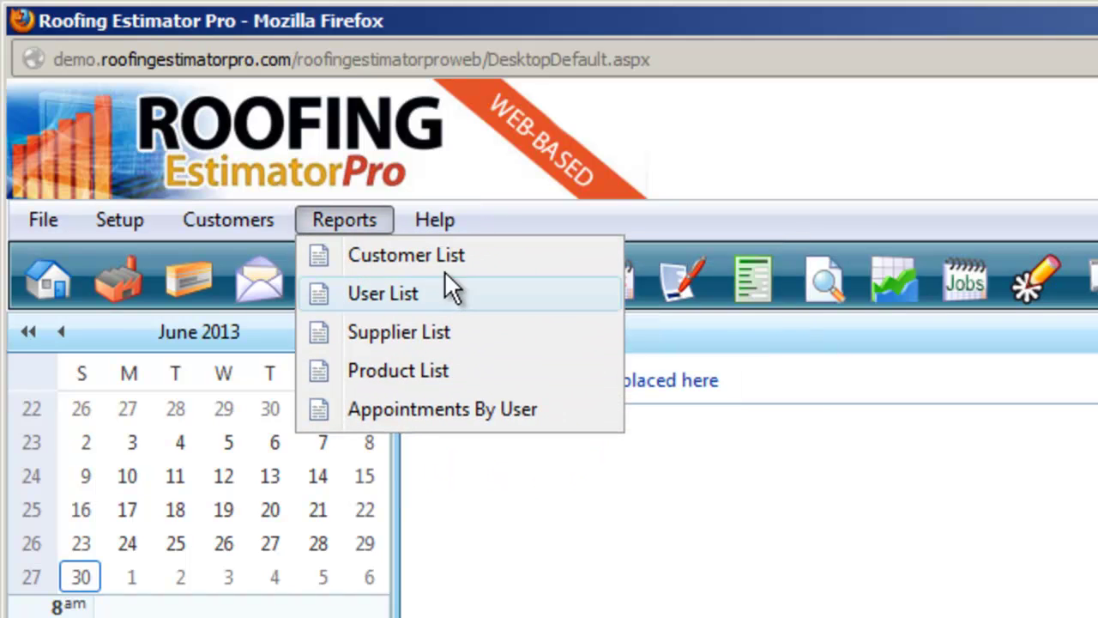
mouse_move(250, 220)
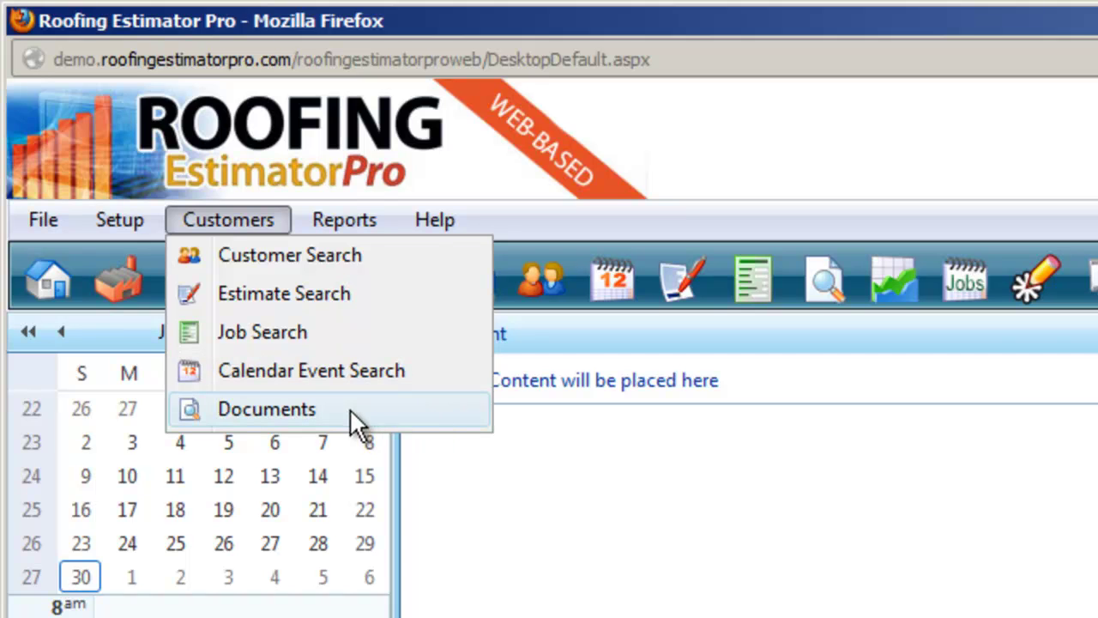
click(301, 403)
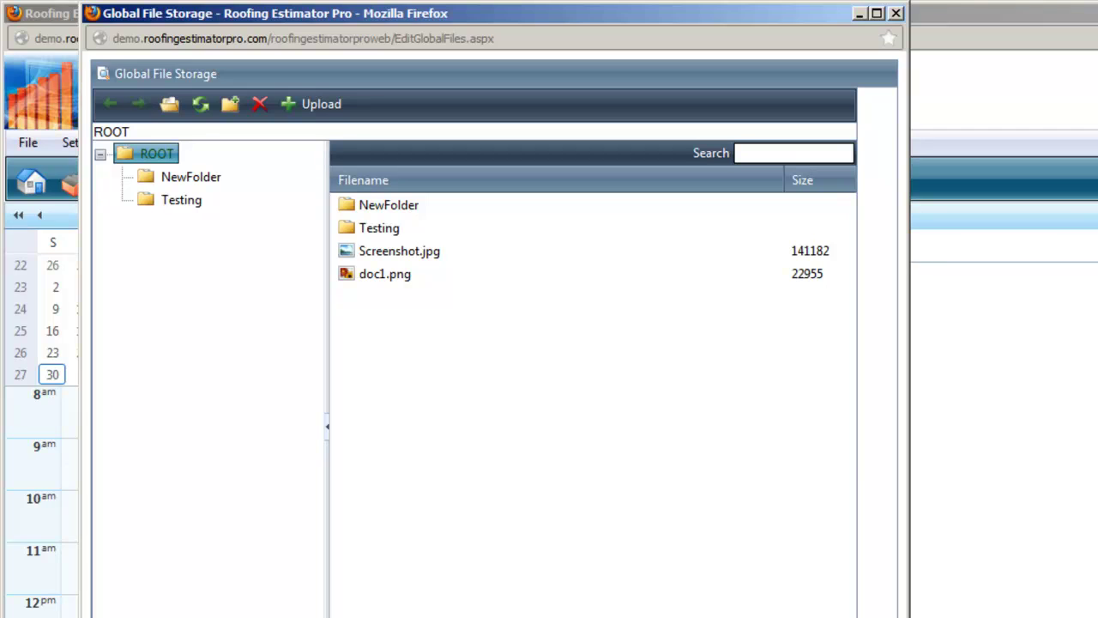
click(895, 13)
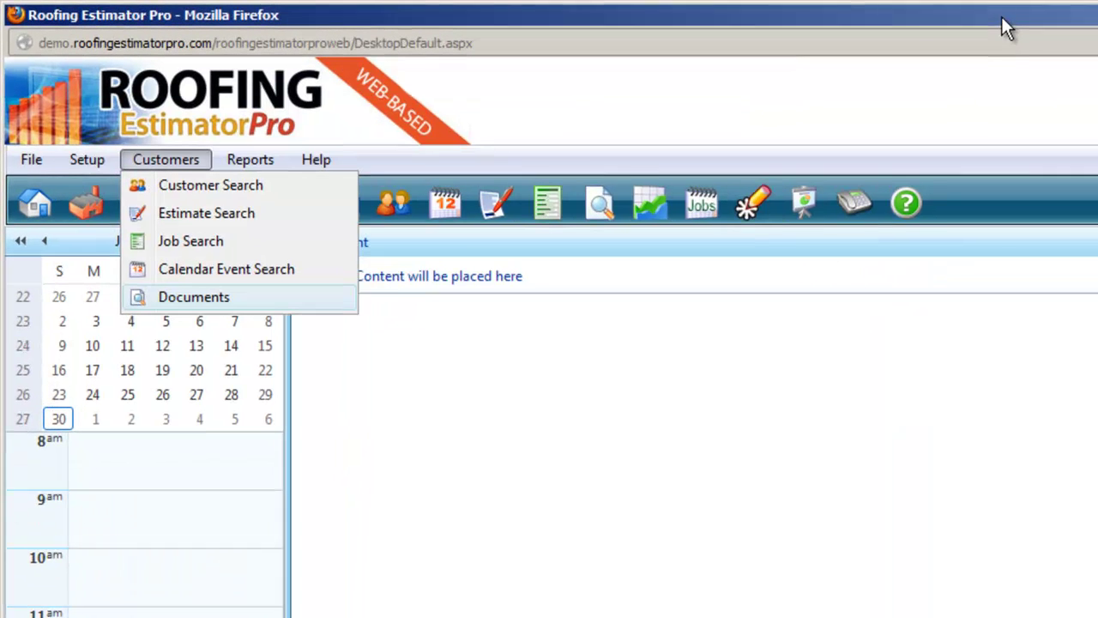
click(77, 144)
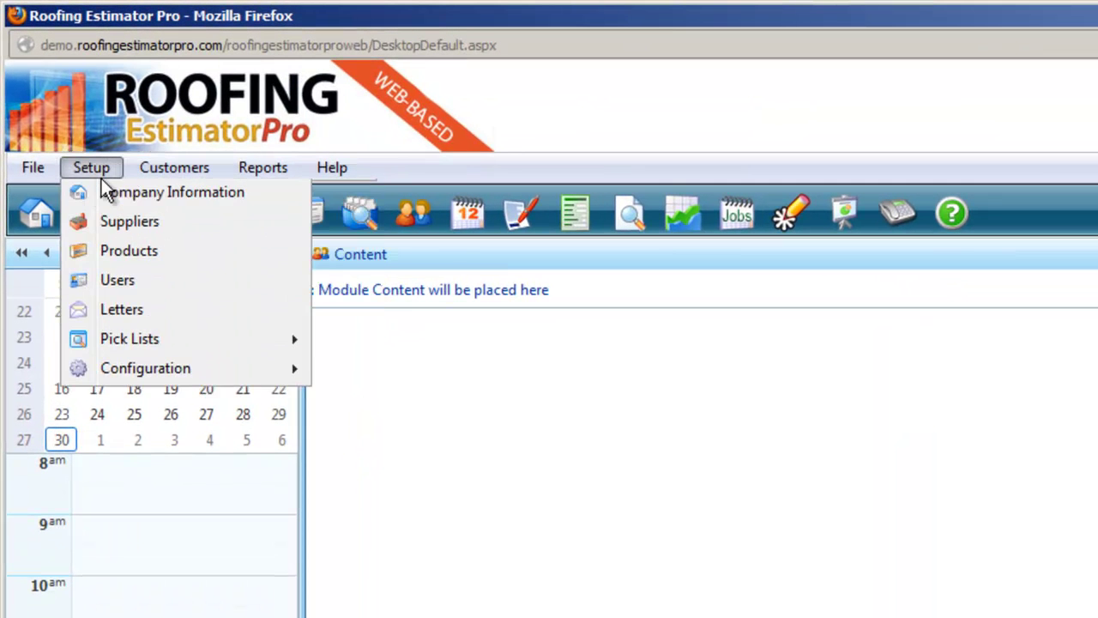
mouse_move(180, 352)
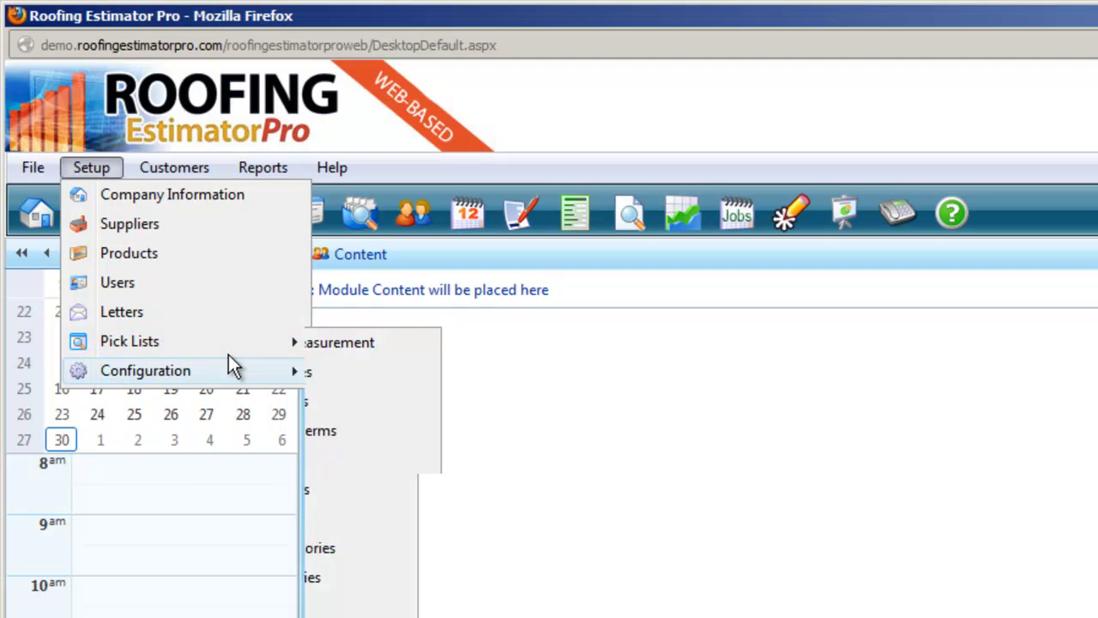
mouse_move(237, 365)
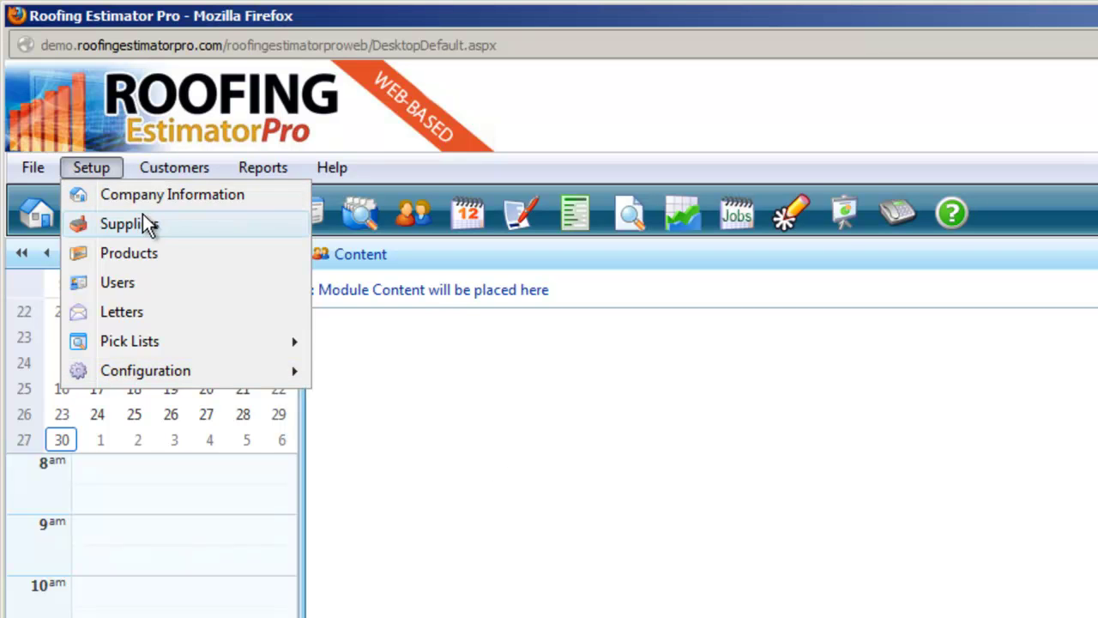
mouse_move(32, 172)
mouse_move(85, 168)
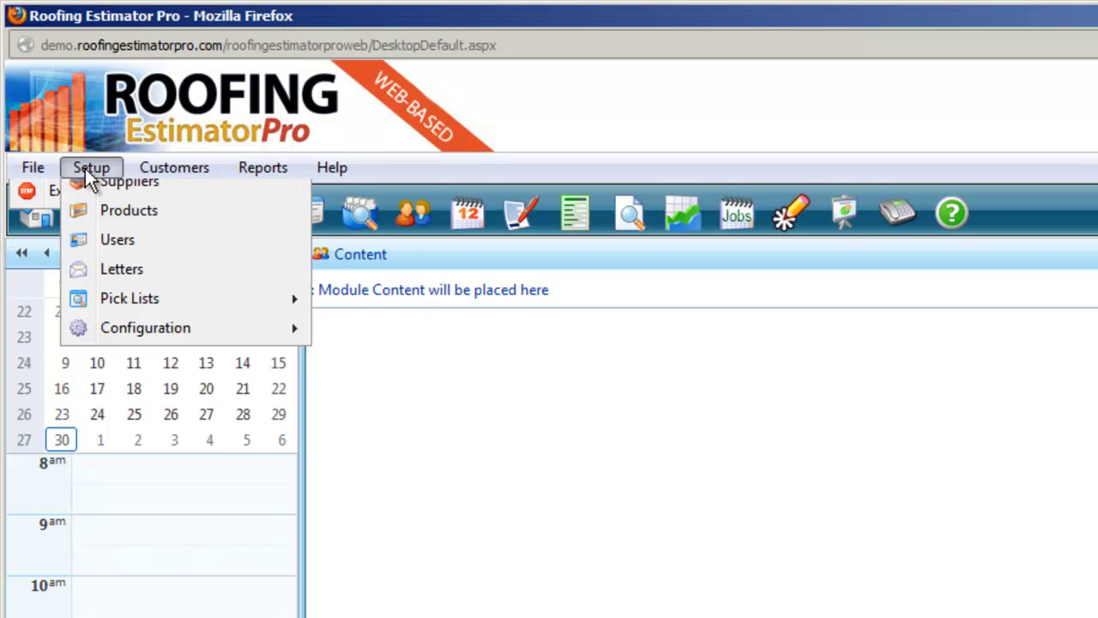
click(211, 199)
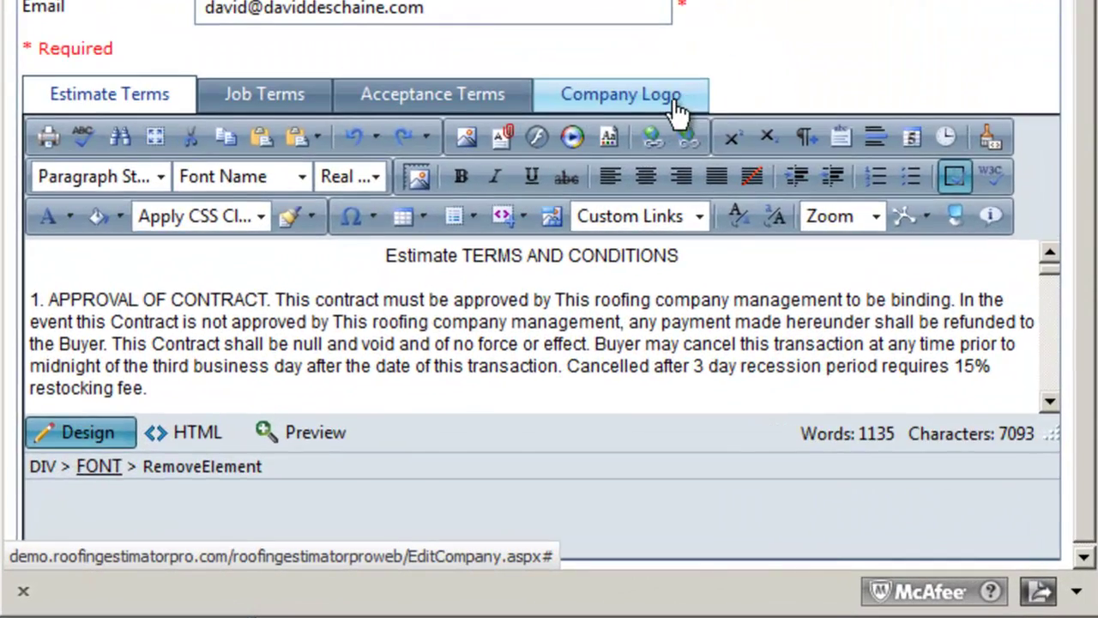
click(456, 300)
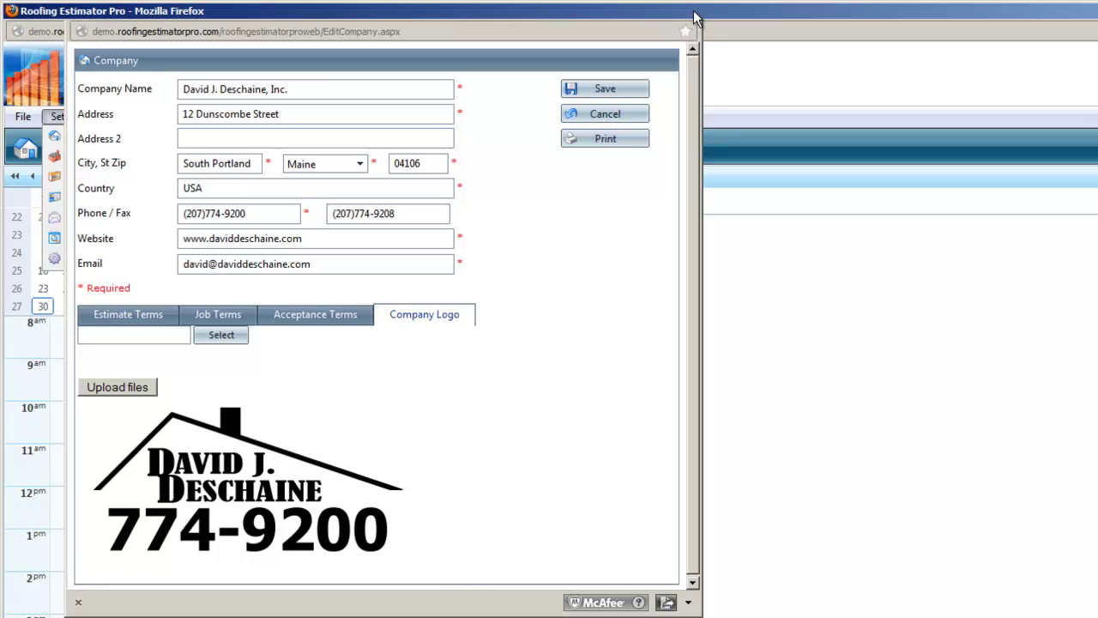
click(691, 12)
mouse_move(238, 121)
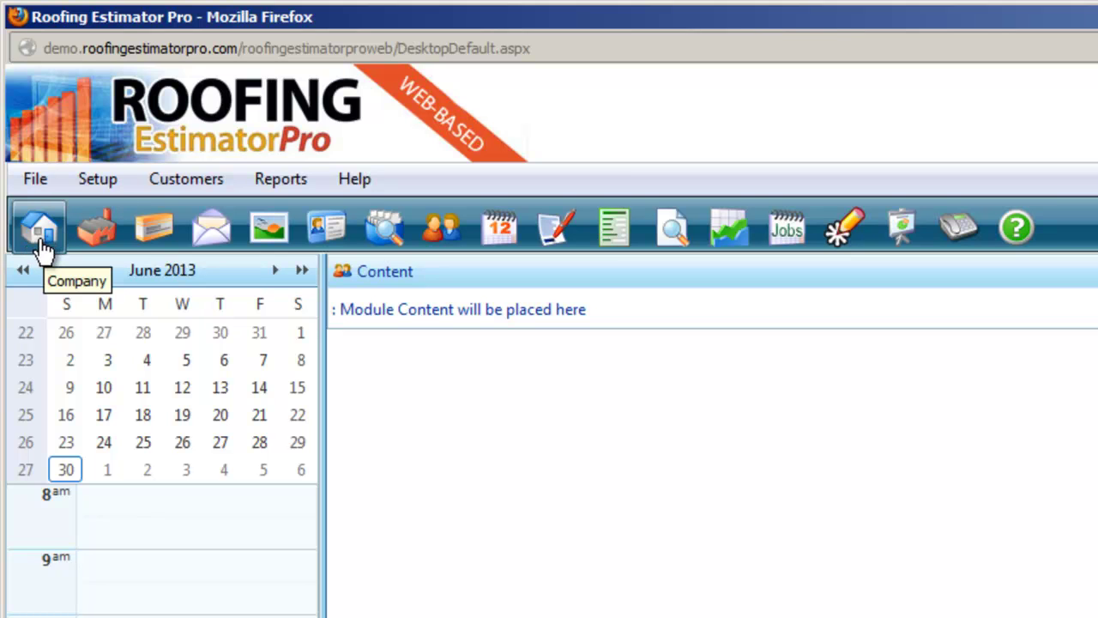
click(40, 247)
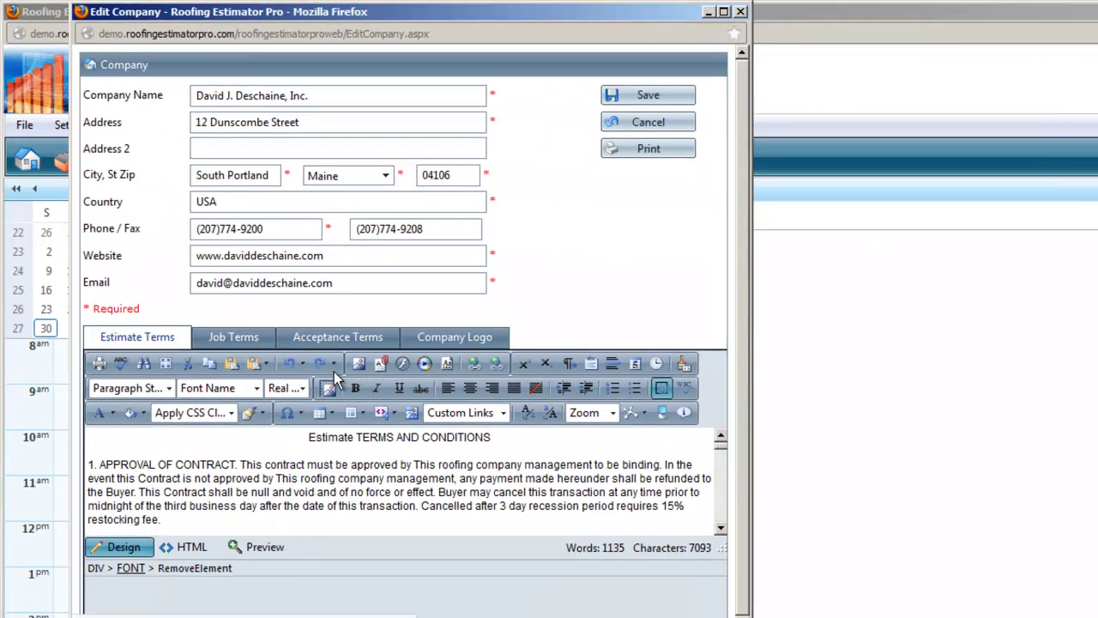
click(335, 481)
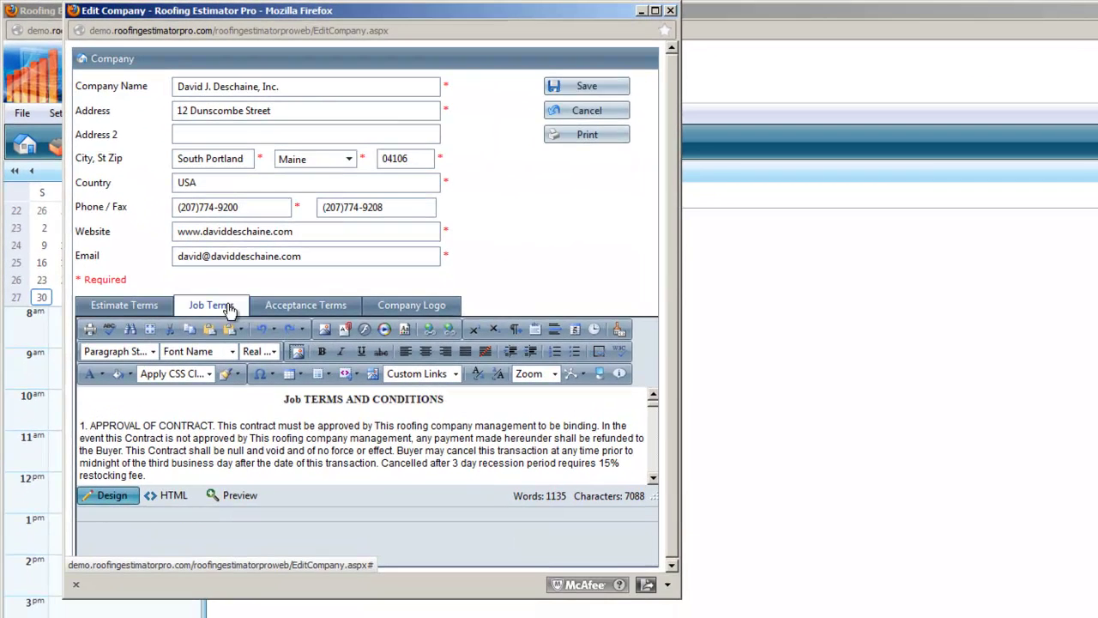
click(336, 311)
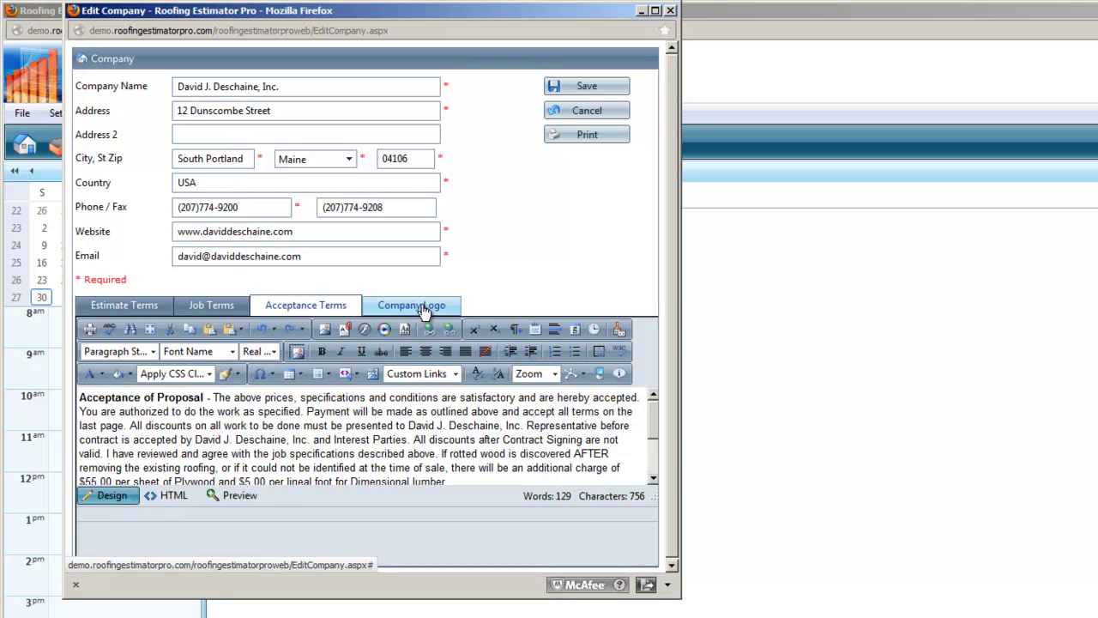
click(425, 310)
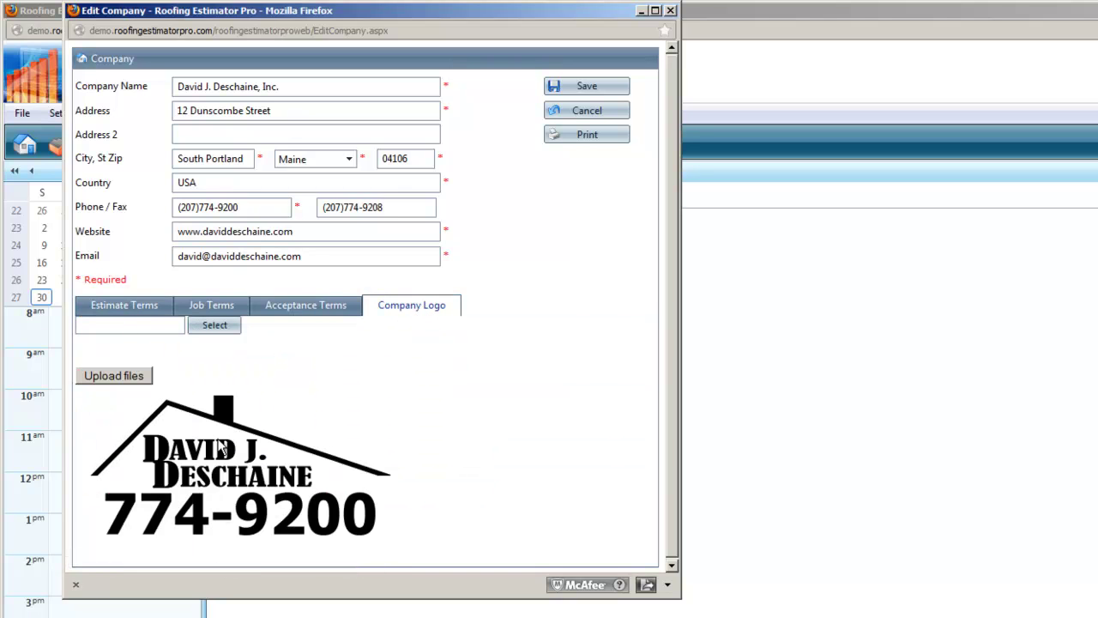
click(135, 315)
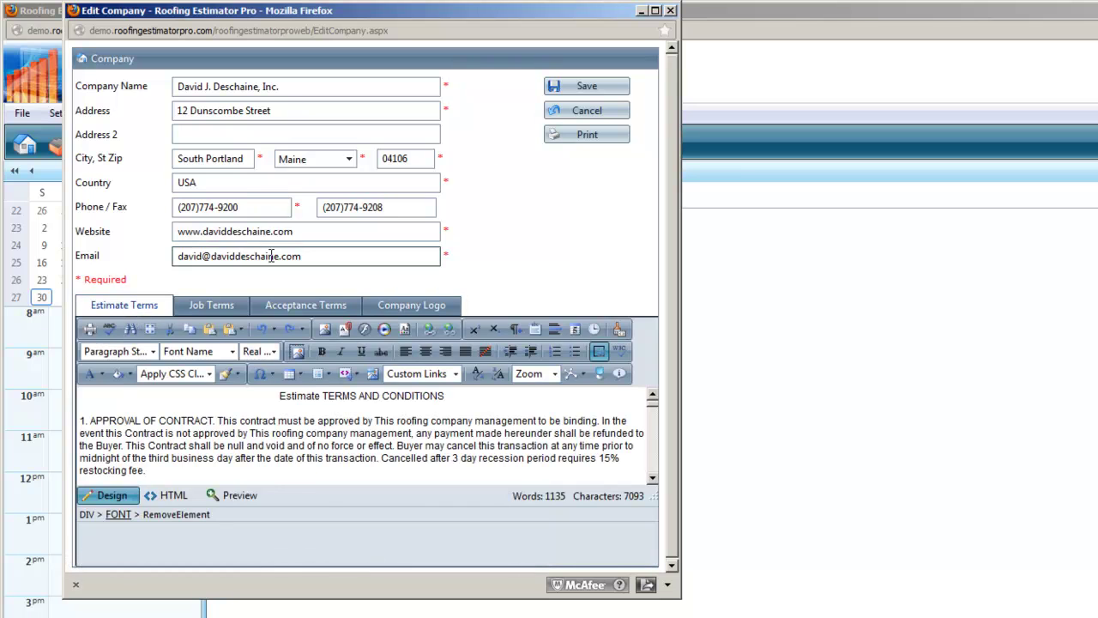
triple_click(311, 232)
drag(347, 256, 123, 252)
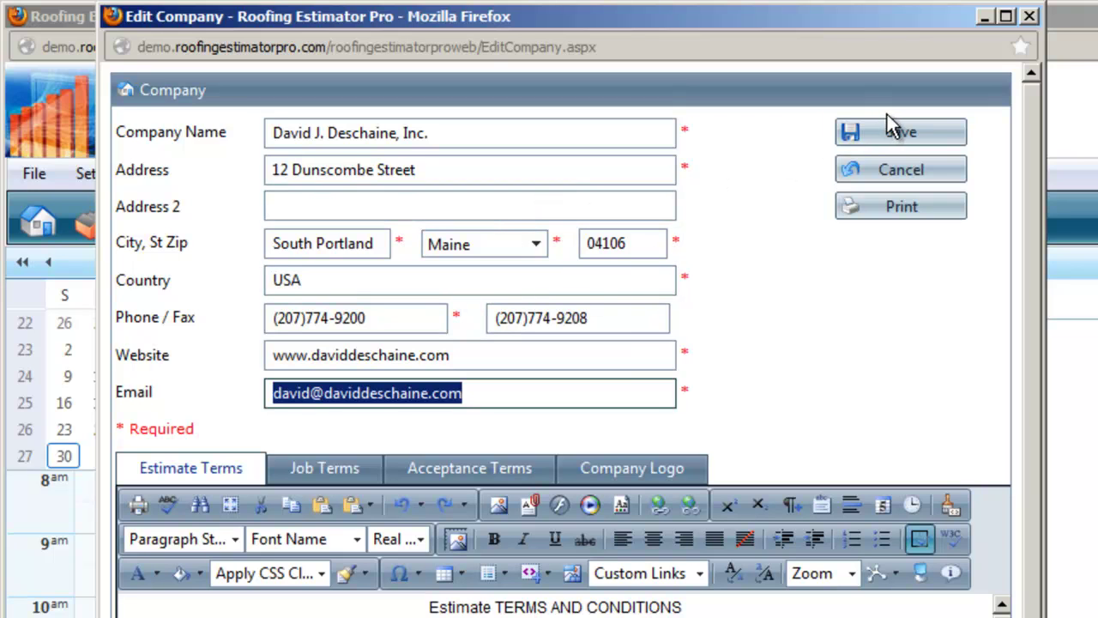
click(1029, 16)
mouse_move(90, 177)
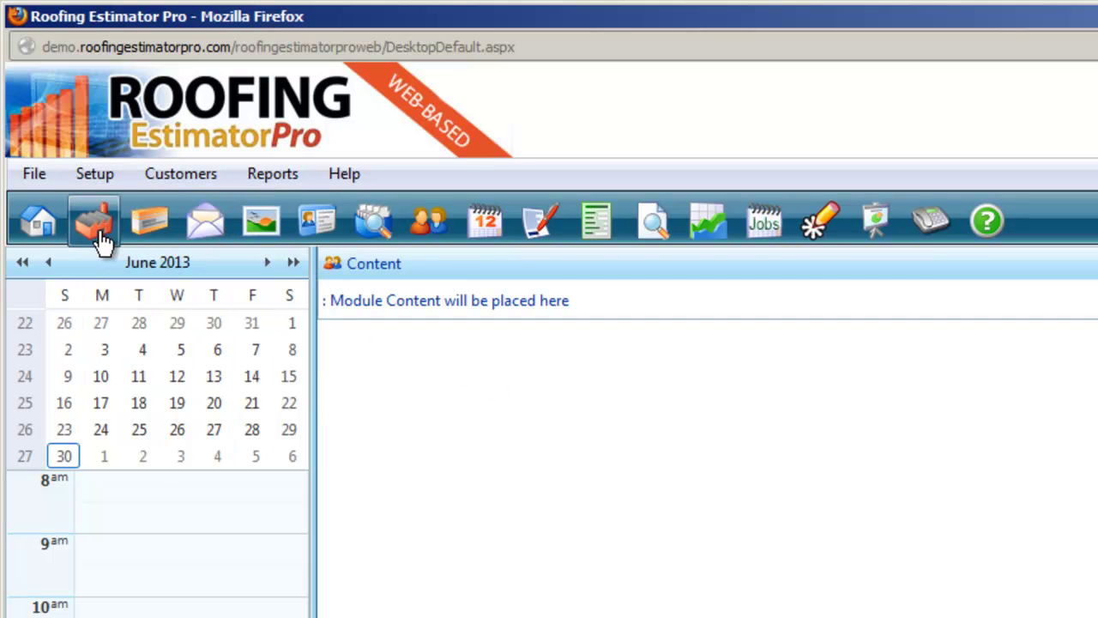
- From the Suppliers list, open the Roofing Supplier record, maximize it, then close it
click(99, 233)
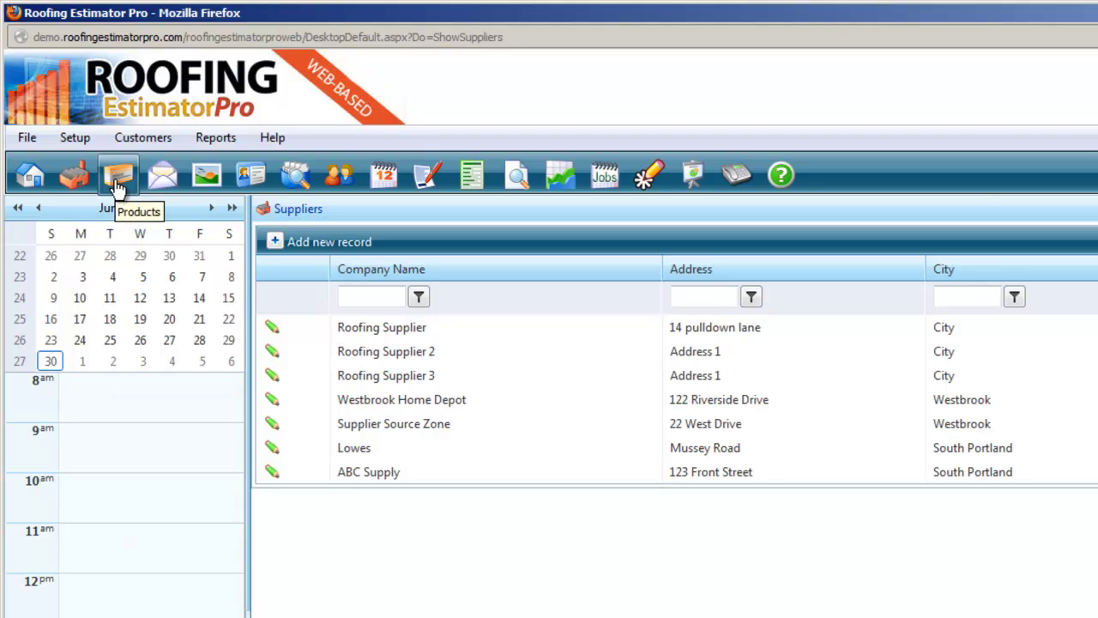
click(271, 333)
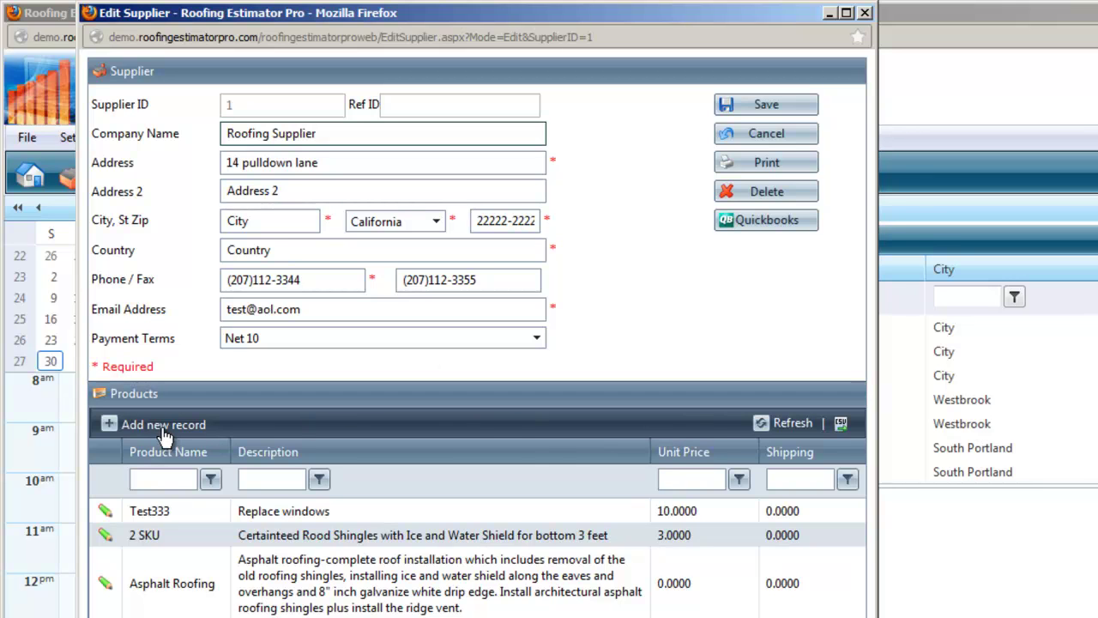
click(852, 13)
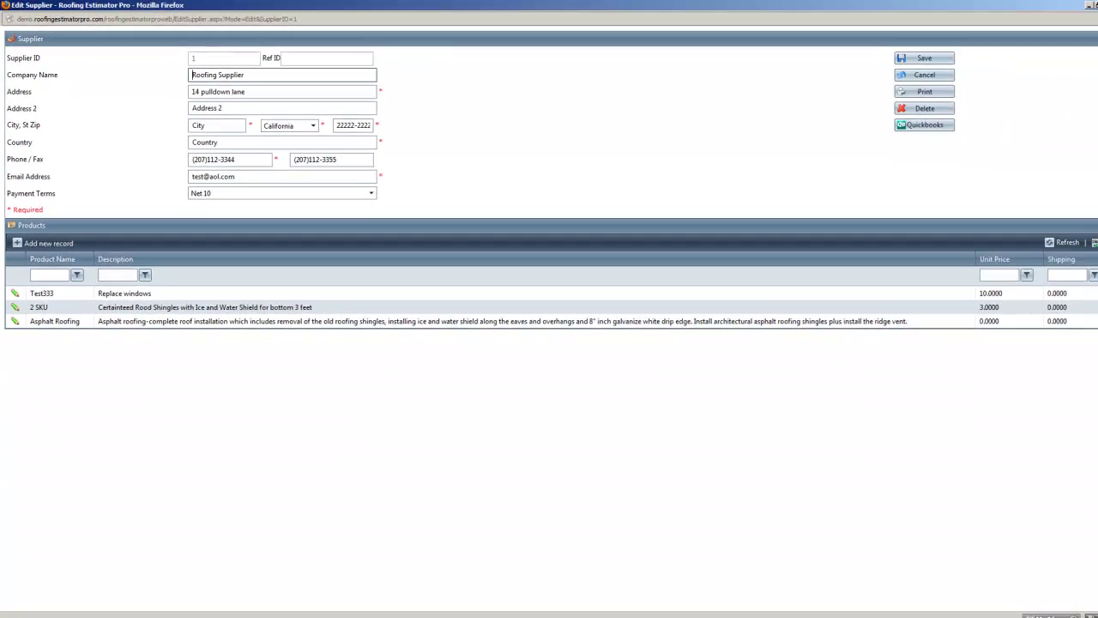
click(1092, 5)
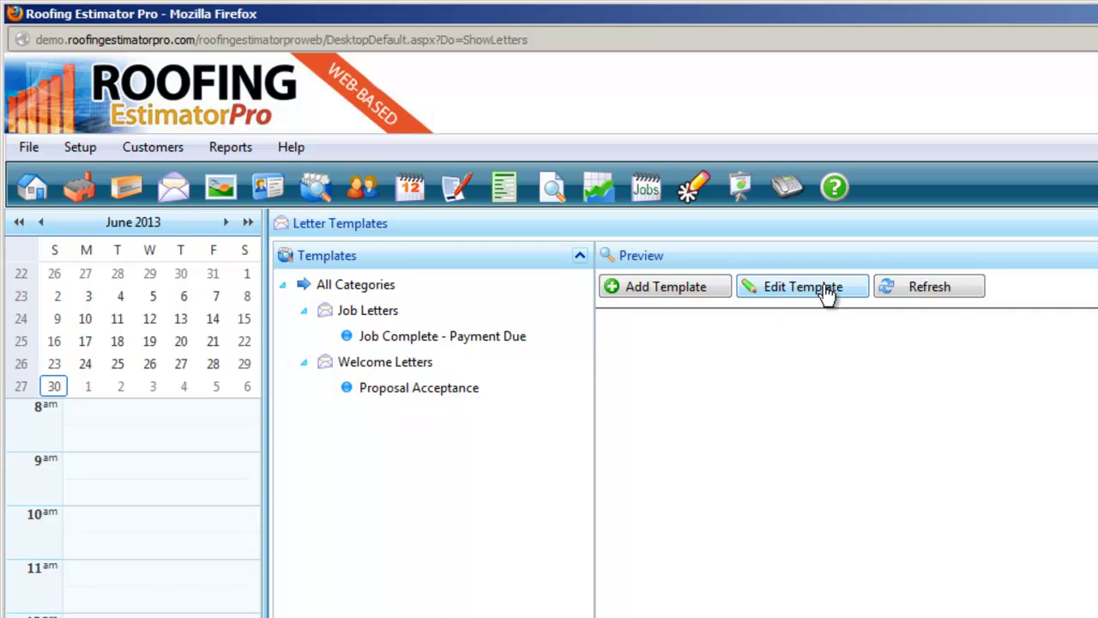
- Select the Job Complete - Payment Due template, then show the Images page listing the Test jpg
click(433, 341)
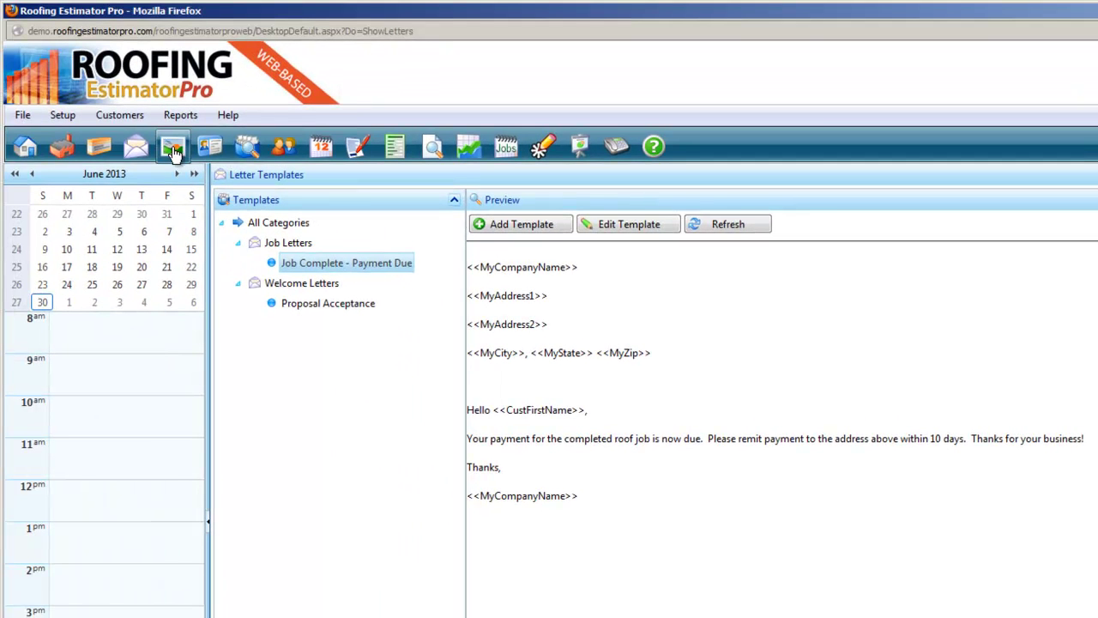
click(173, 151)
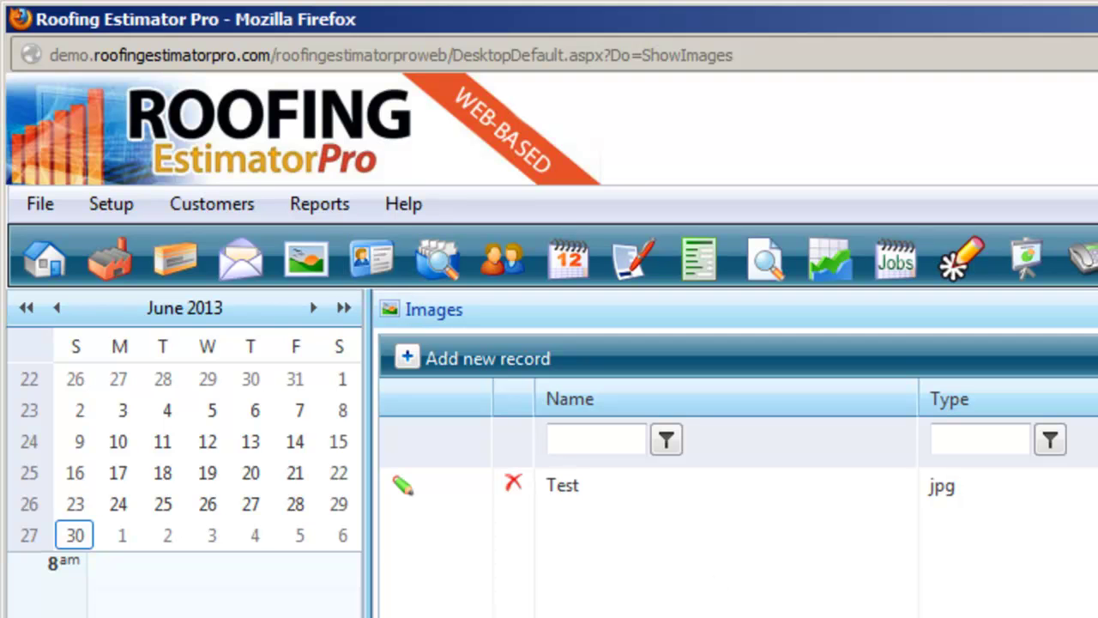
- Inspect the admin user's available roles without saving, then bring up the Explorer keyword search
click(367, 273)
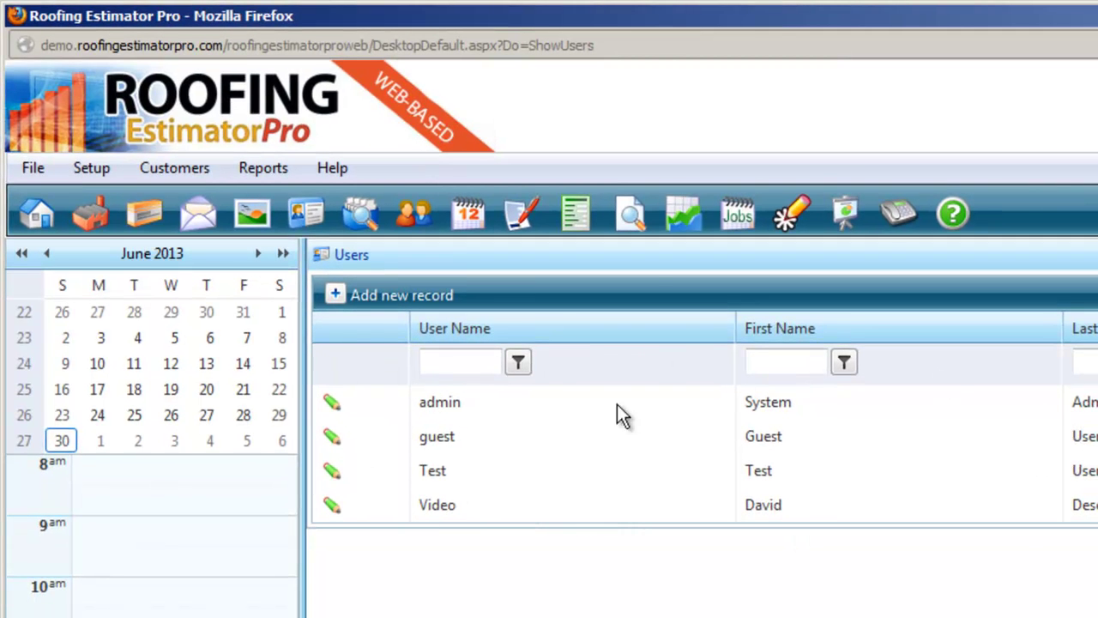
click(333, 402)
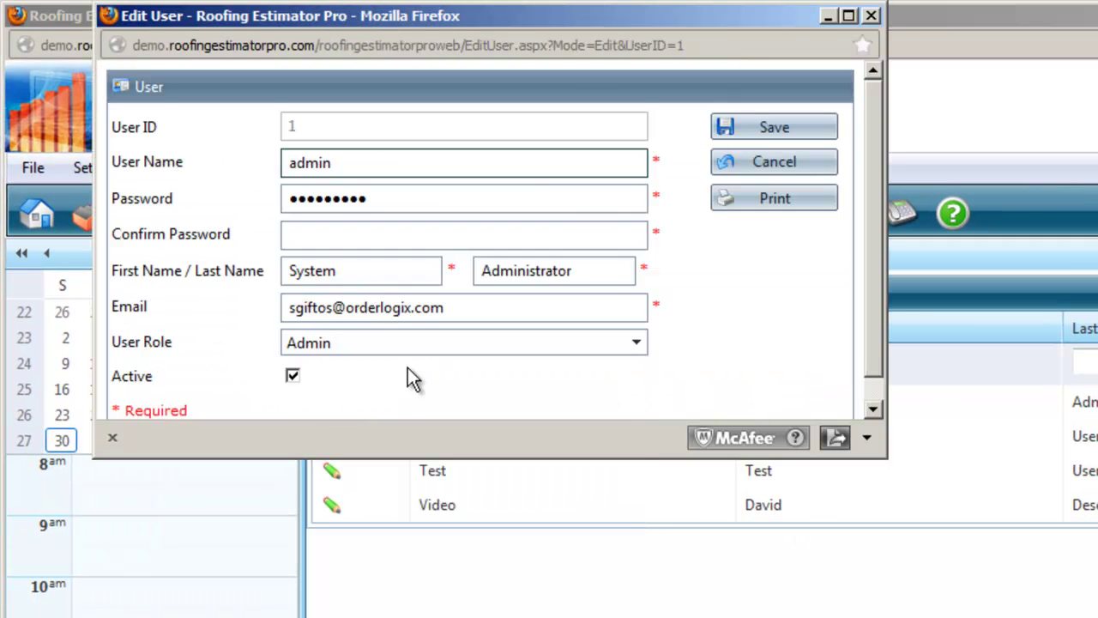
click(625, 342)
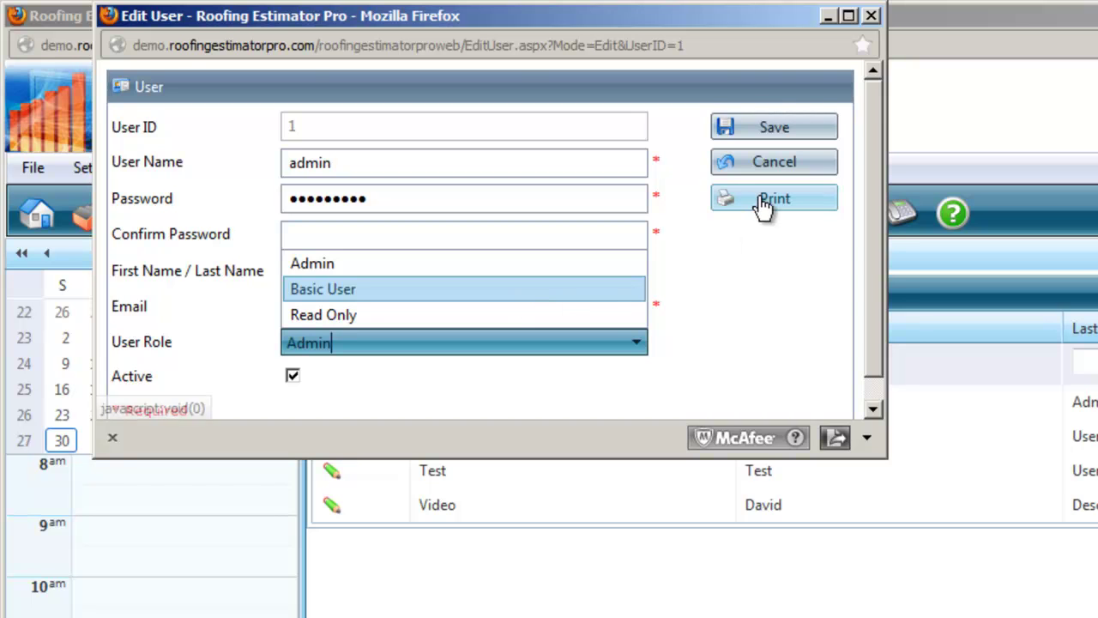
click(869, 16)
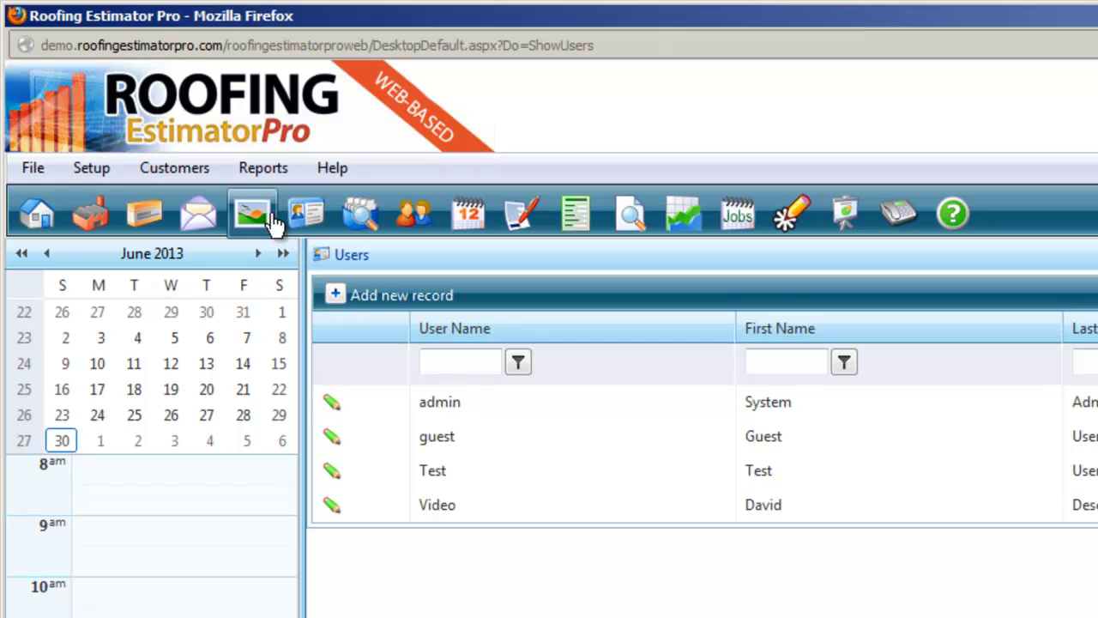
click(362, 216)
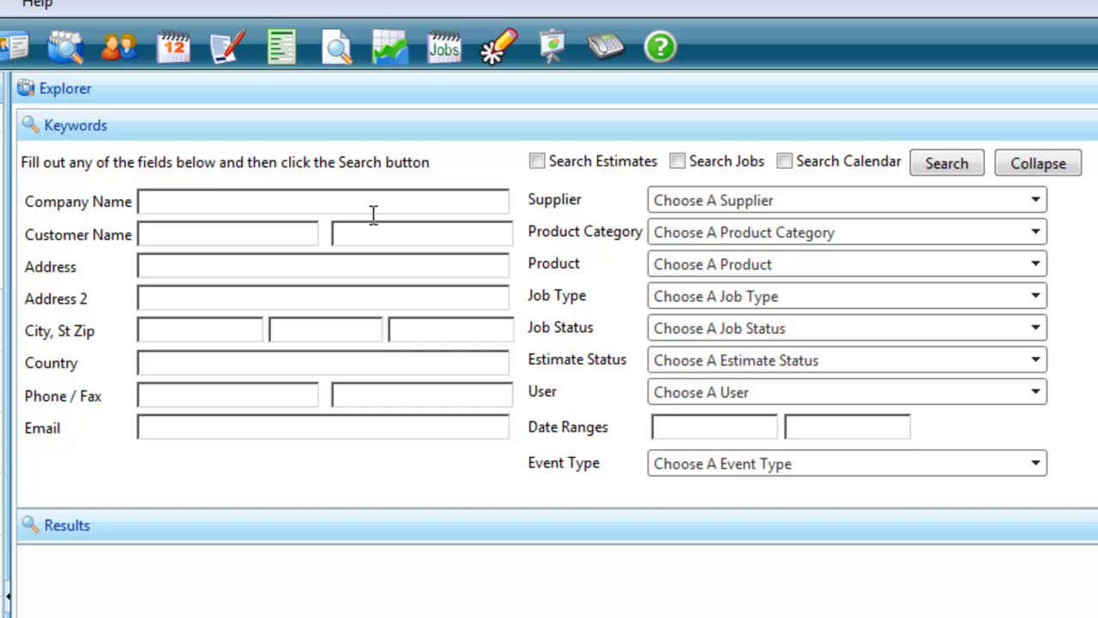
click(1035, 234)
click(1037, 235)
click(1035, 264)
click(1035, 264)
click(1036, 296)
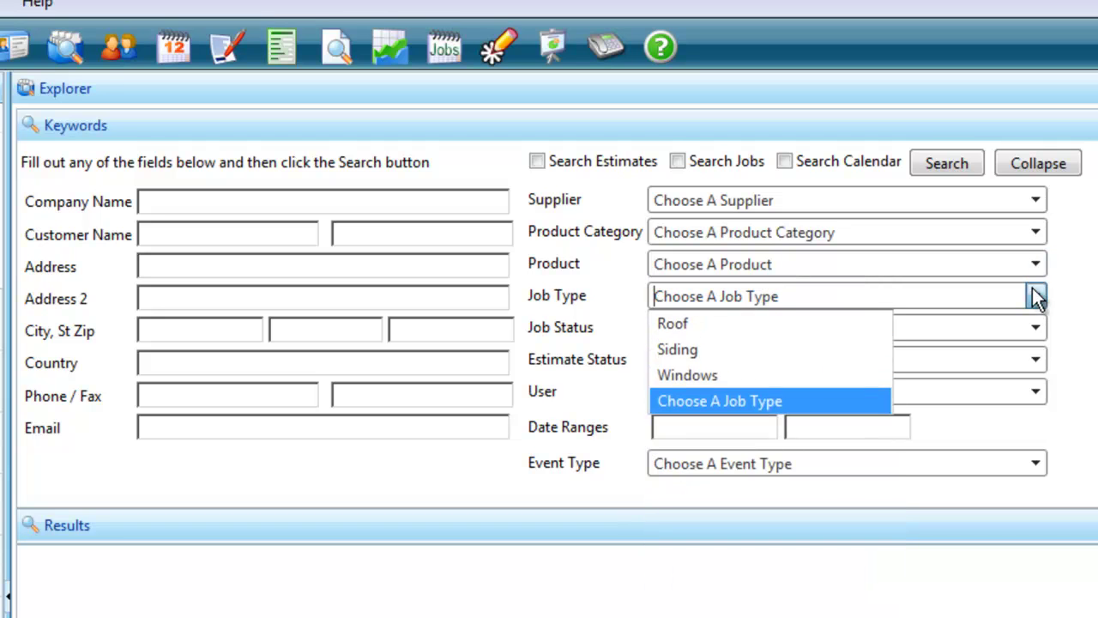
click(1040, 329)
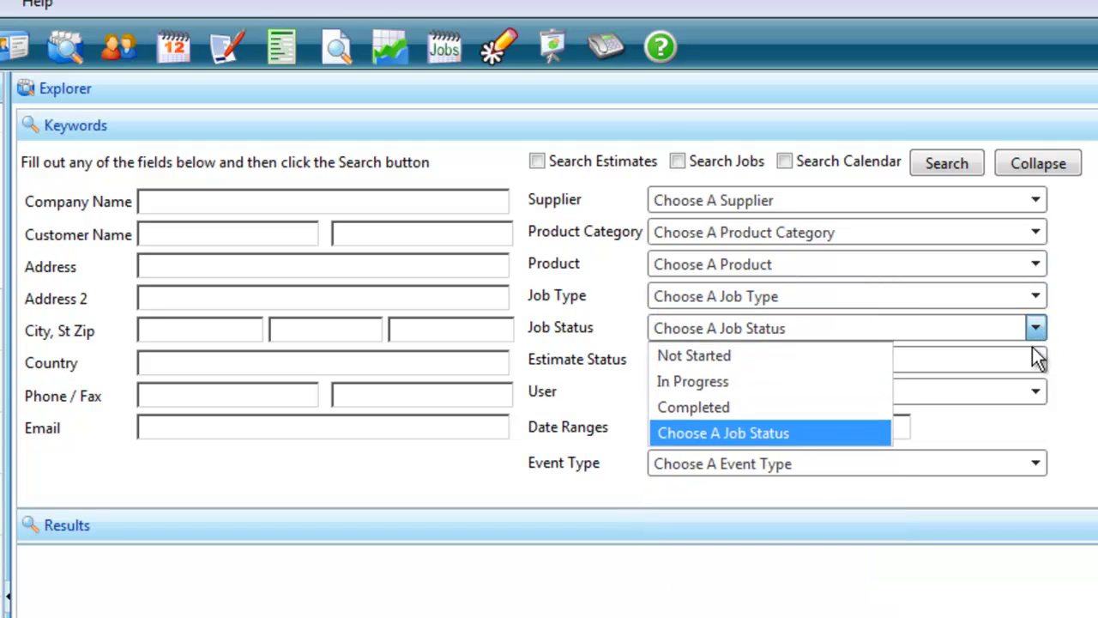
click(1037, 393)
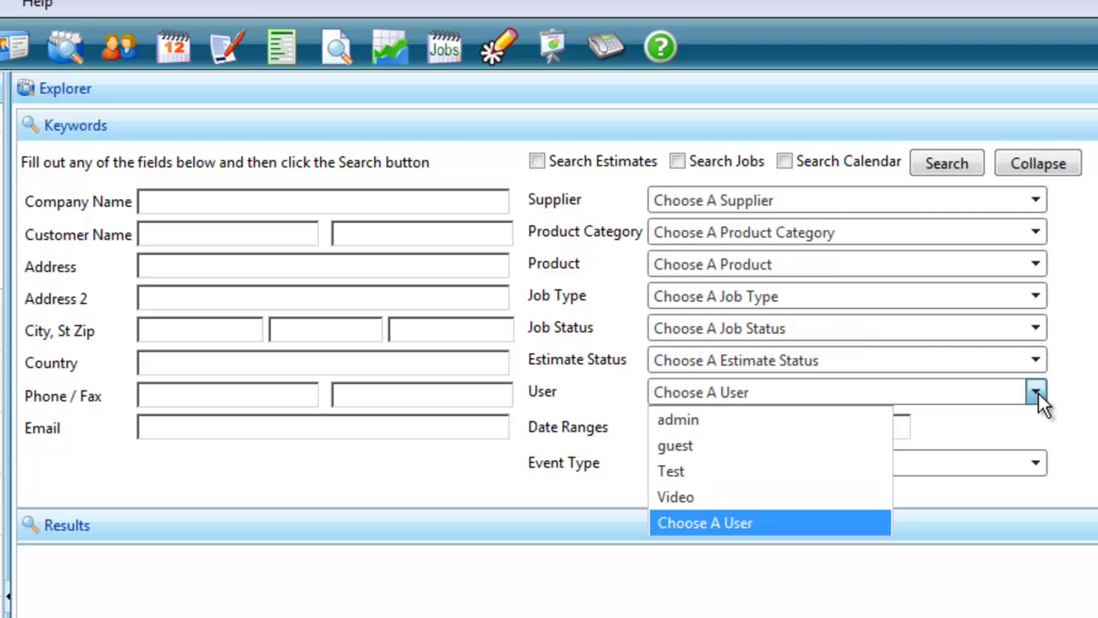
click(1038, 393)
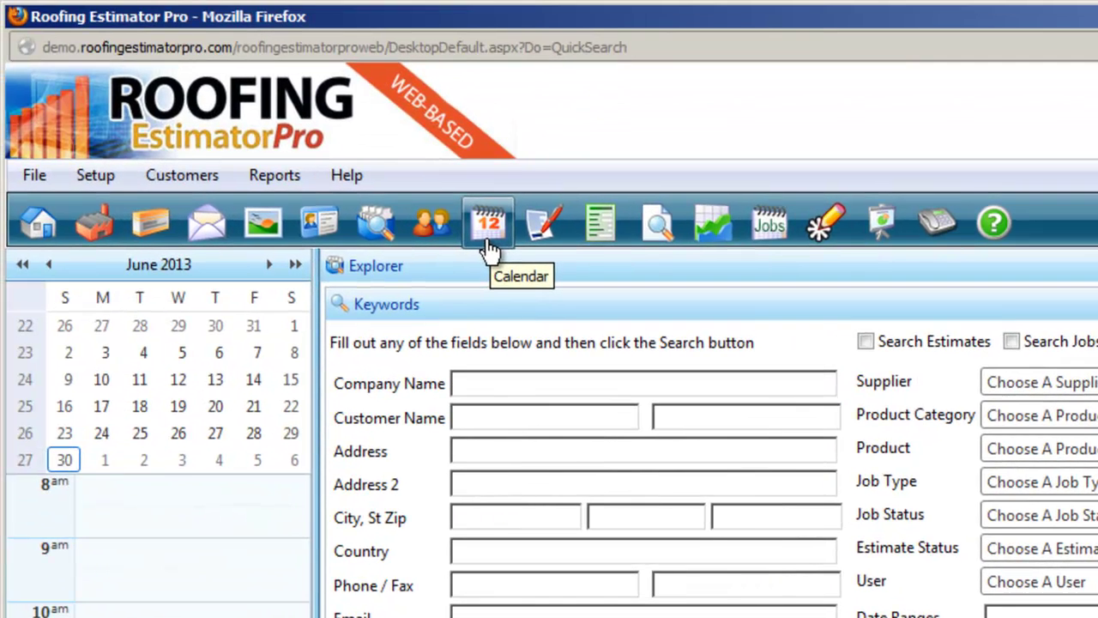
- Show the 66-record Customers list and edit the first customer
click(431, 238)
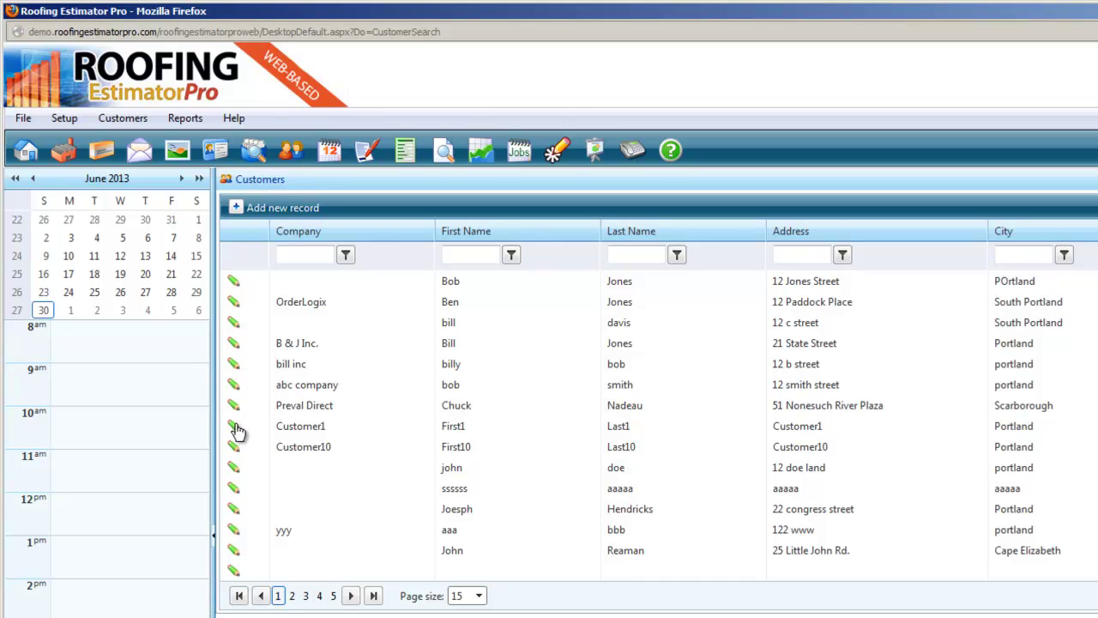
click(234, 288)
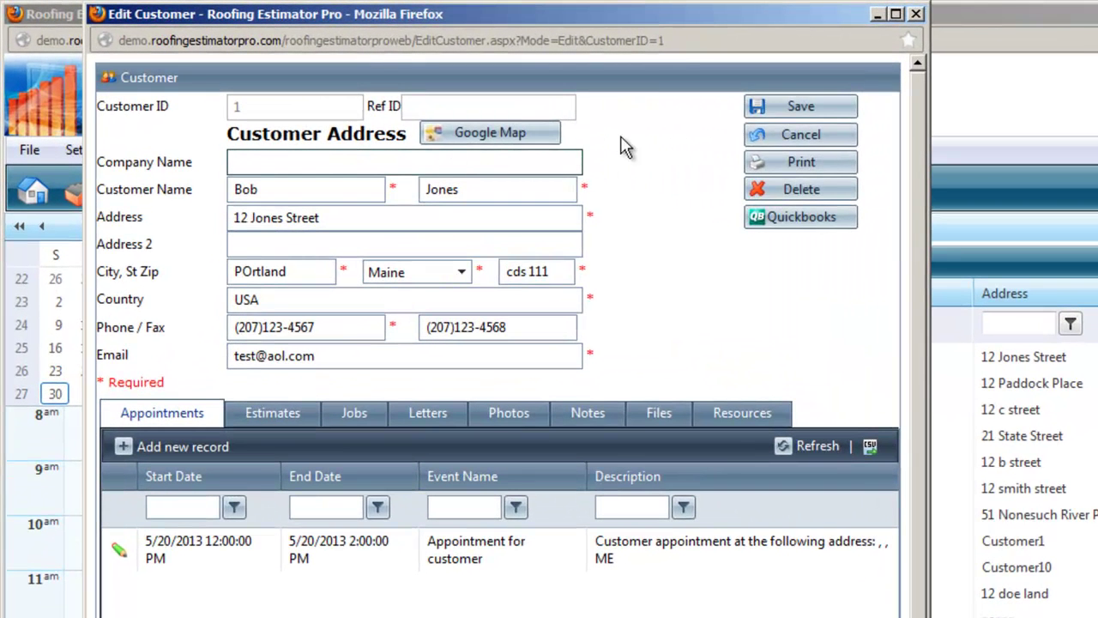
- View the first customer's two estimates and add a new estimate record
click(266, 425)
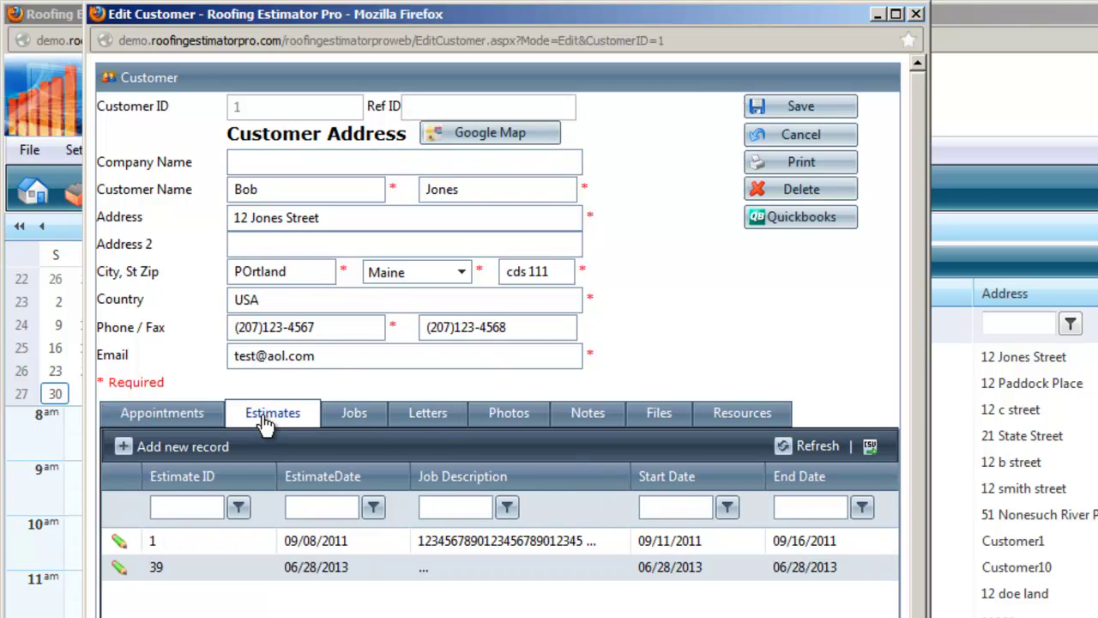
click(191, 458)
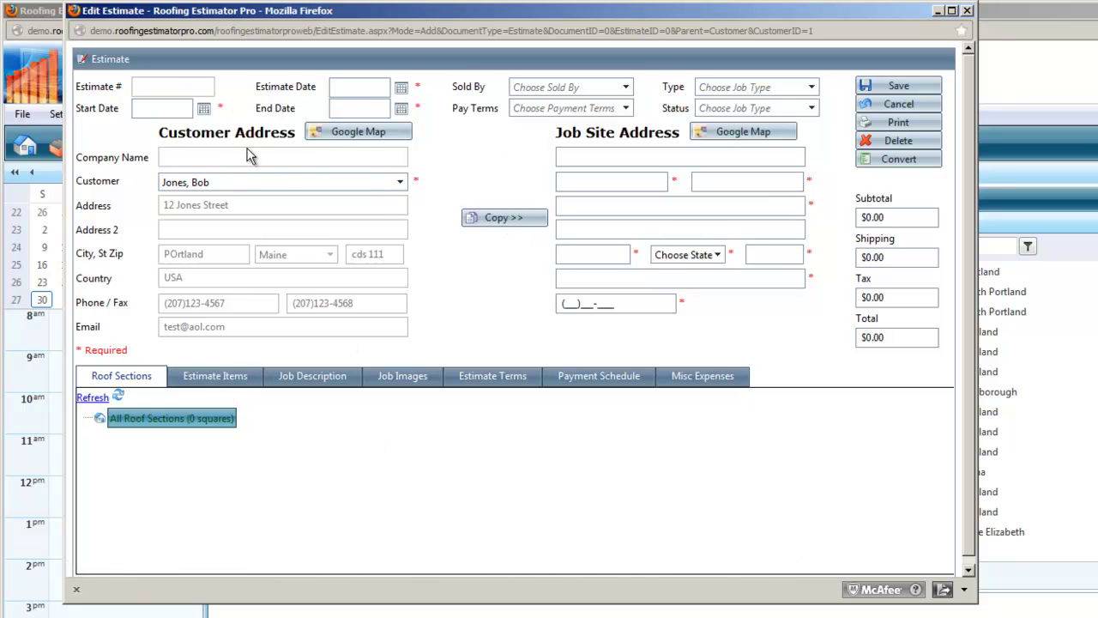
- Keep the current customer; set start and estimate dates 6/30/2013 and end date 7/3/2013
click(400, 182)
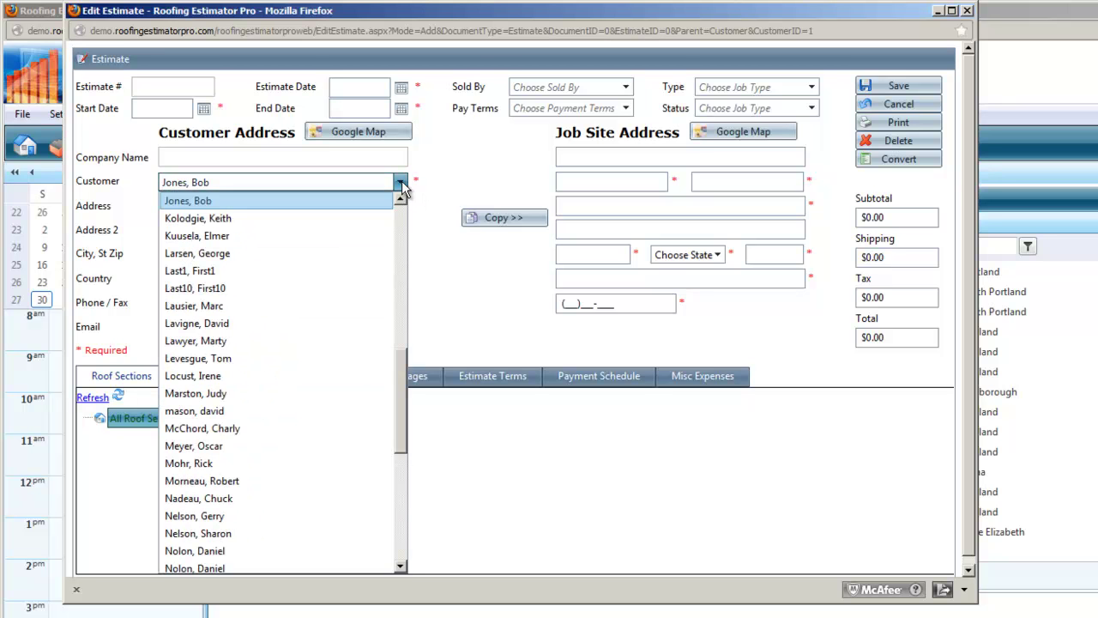
click(402, 187)
click(505, 220)
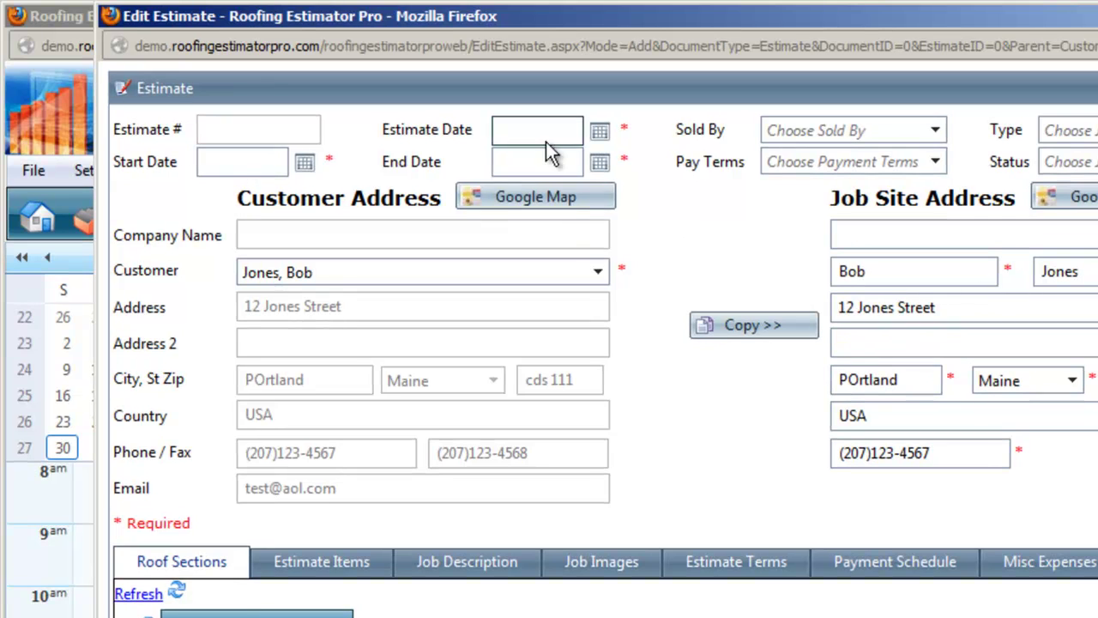
click(305, 163)
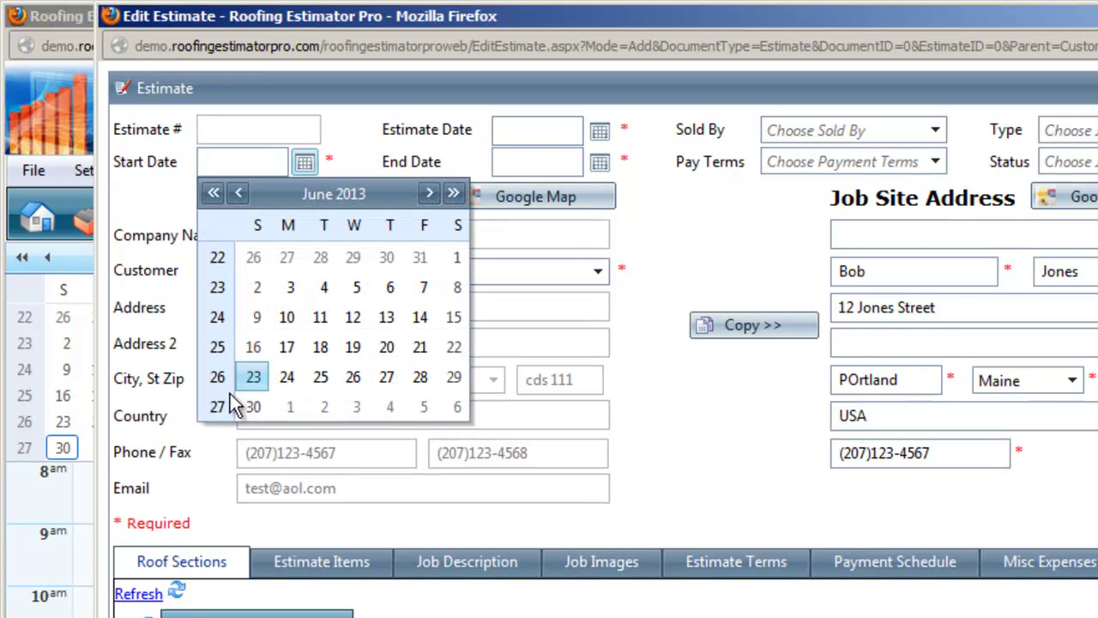
click(254, 409)
click(597, 135)
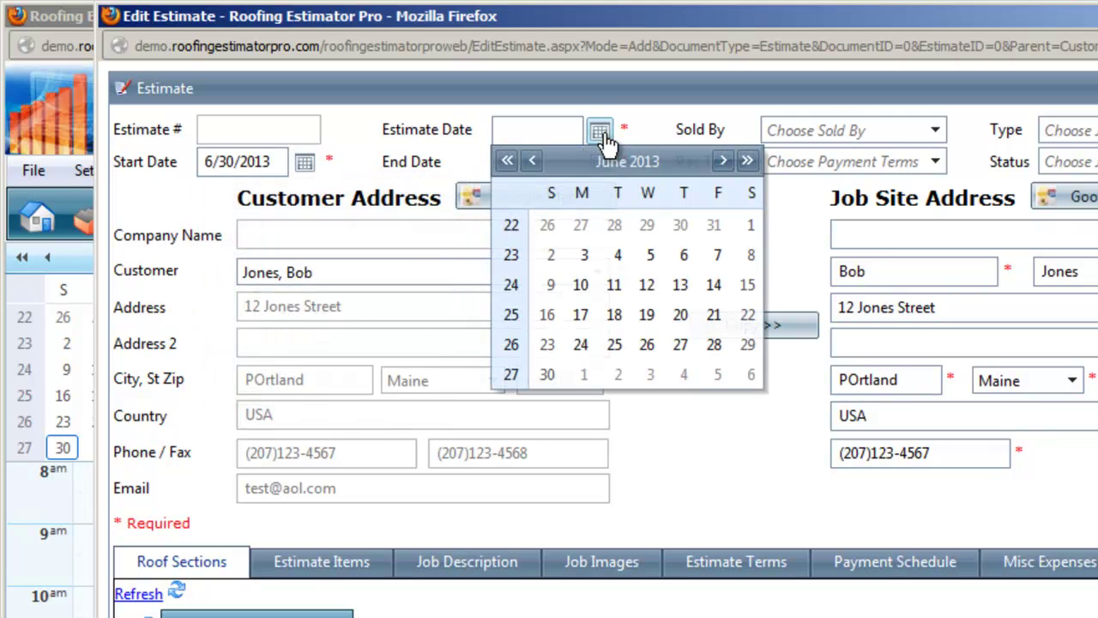
click(547, 375)
click(599, 163)
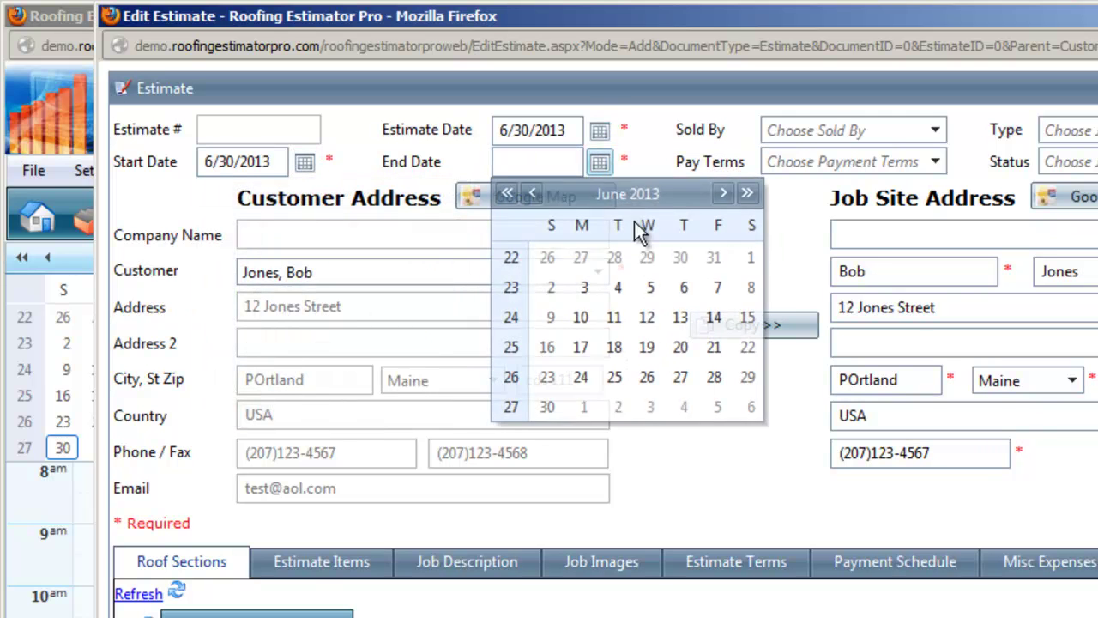
click(652, 409)
- Assign the salesperson, payment terms Net 14, job type Roof and status Pending
click(937, 138)
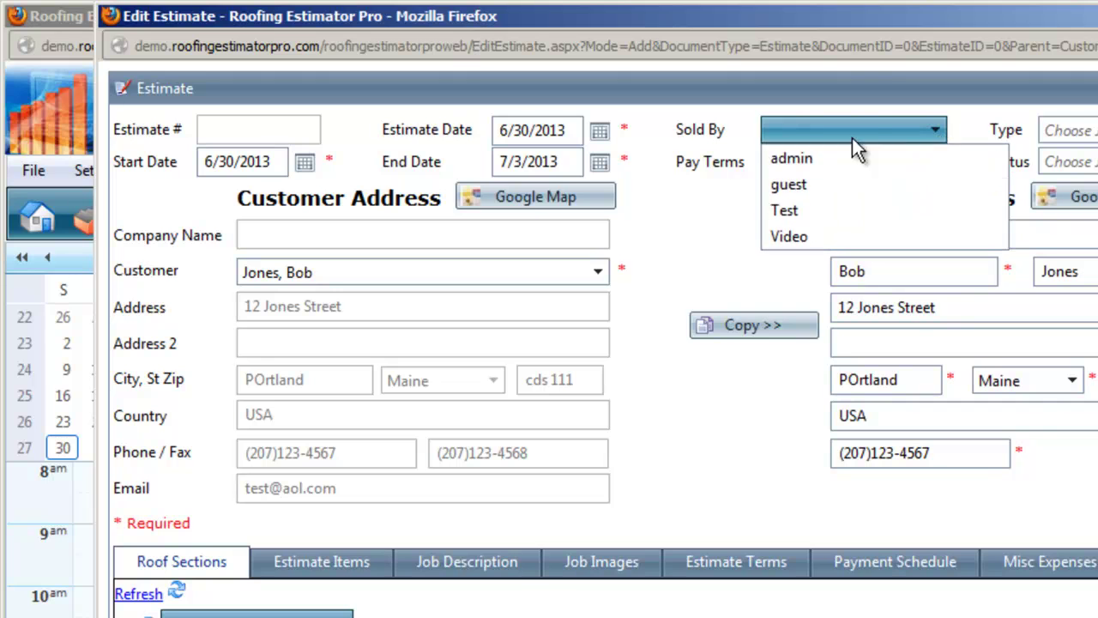
click(818, 193)
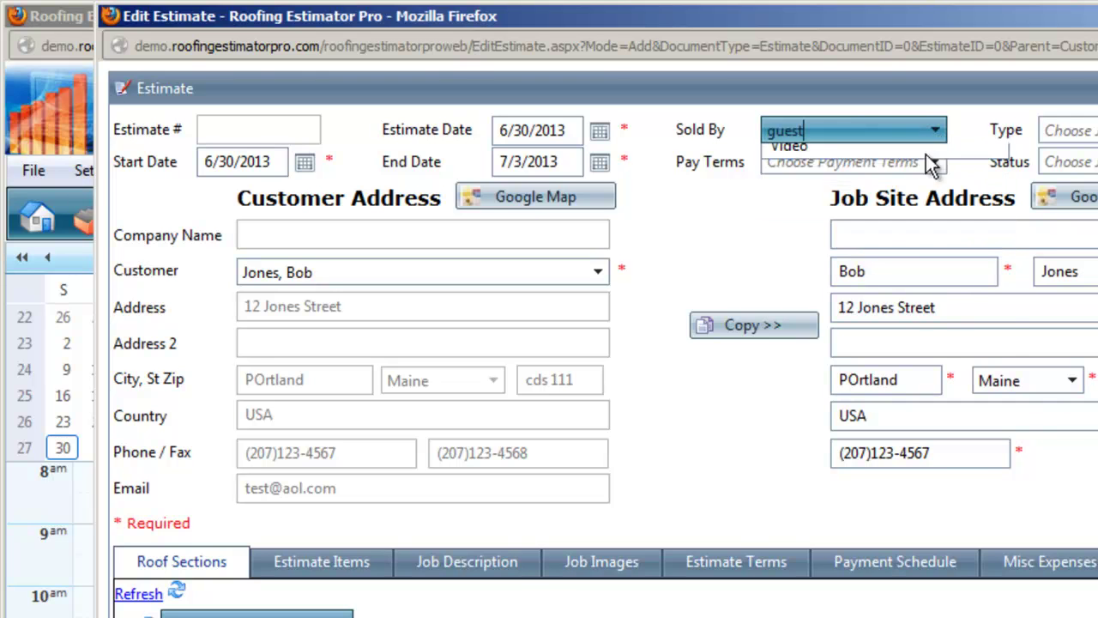
click(925, 163)
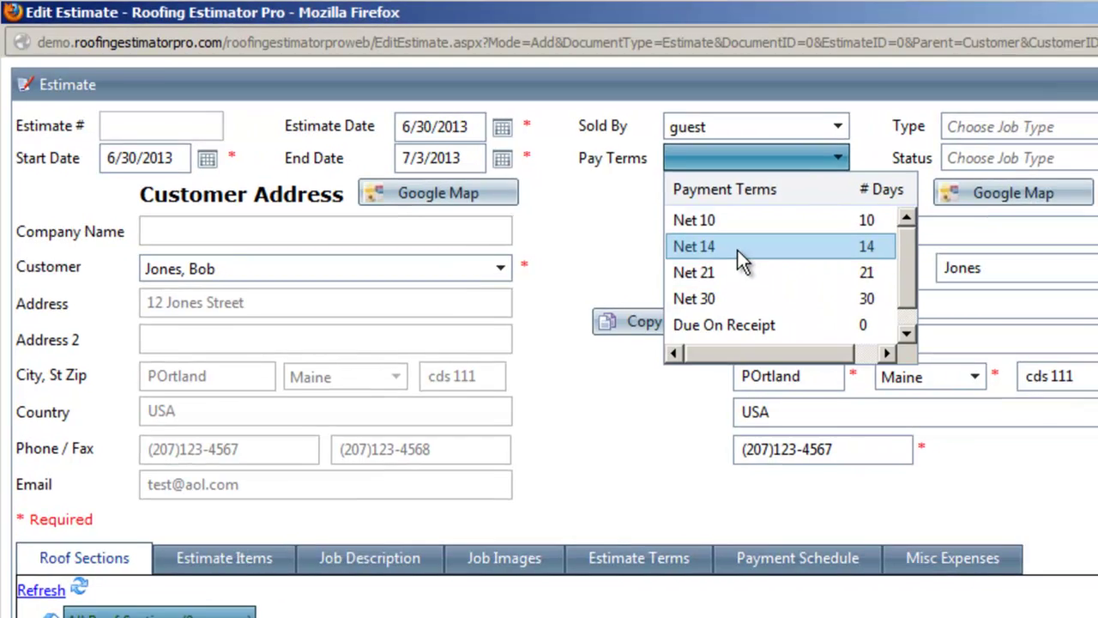
click(738, 251)
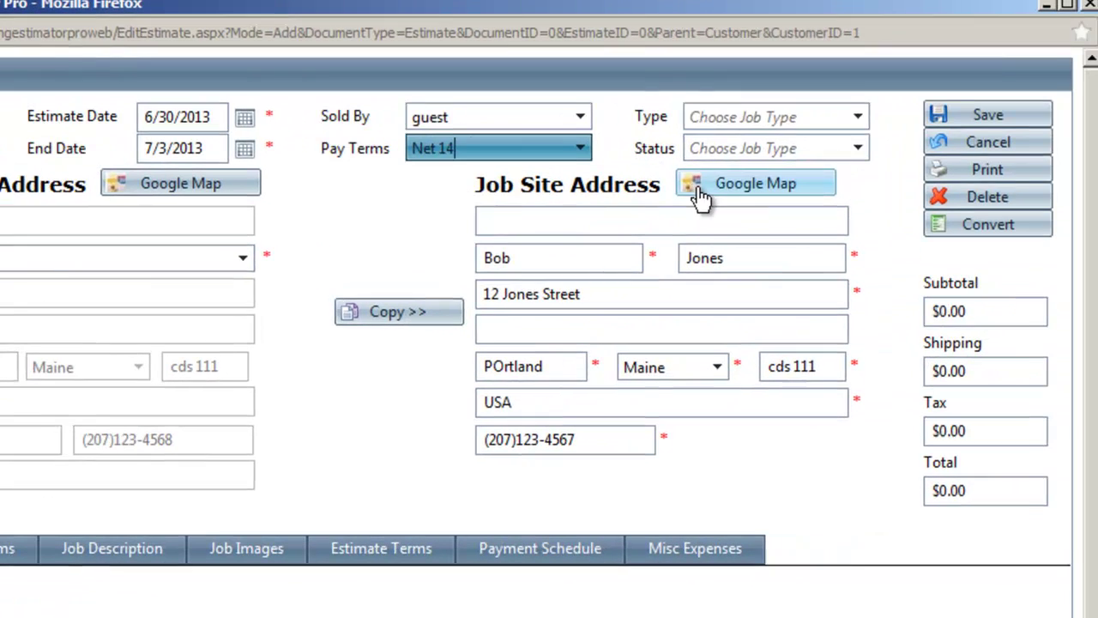
click(1079, 126)
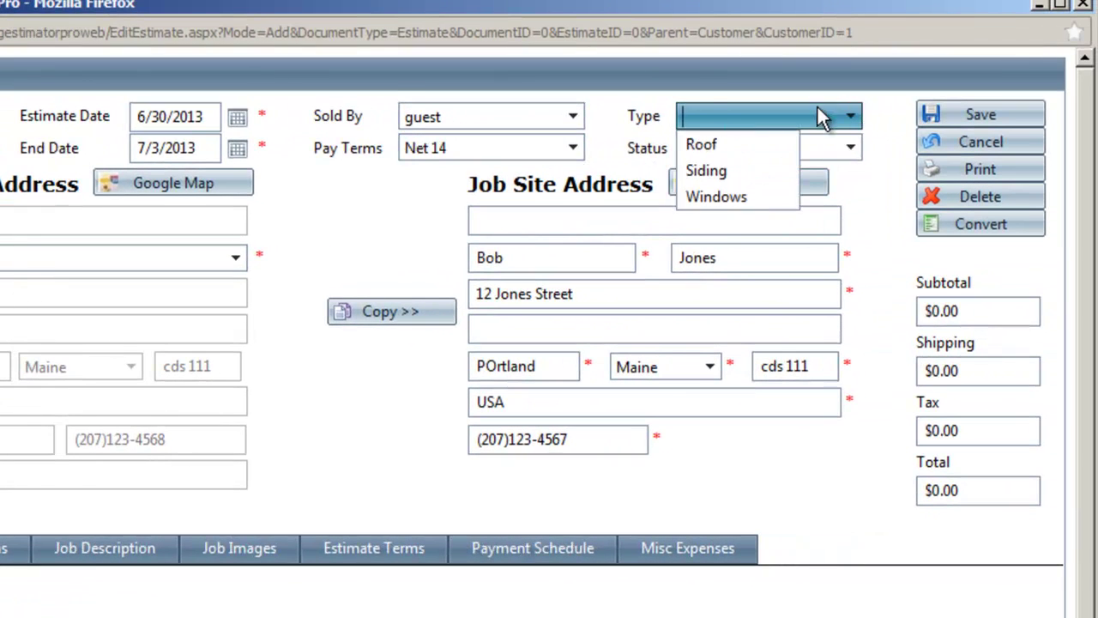
click(707, 143)
click(850, 149)
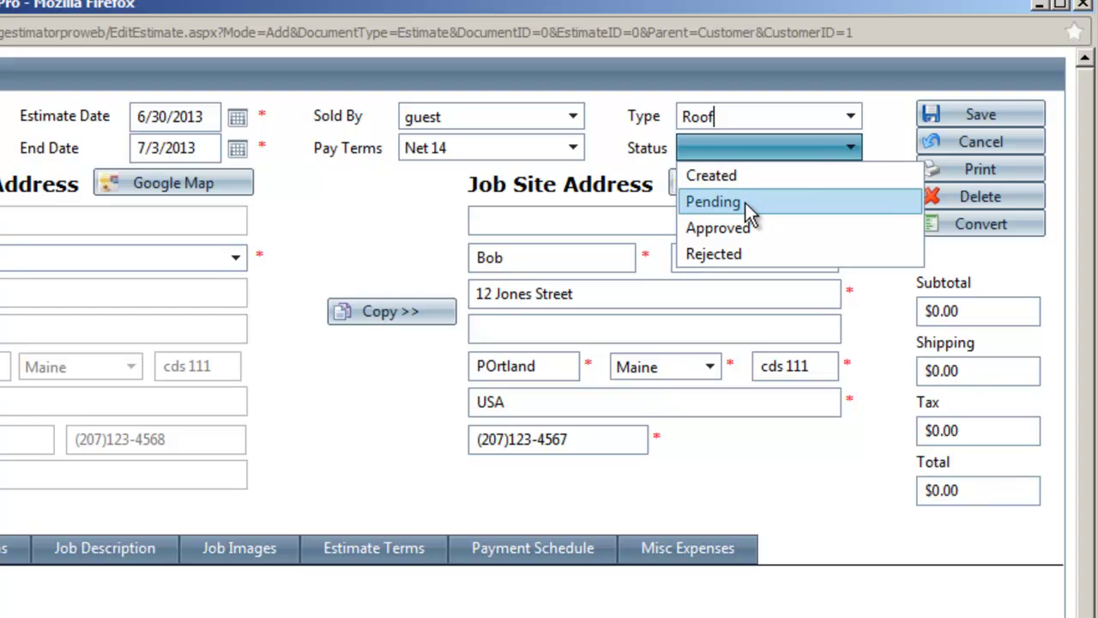
click(746, 204)
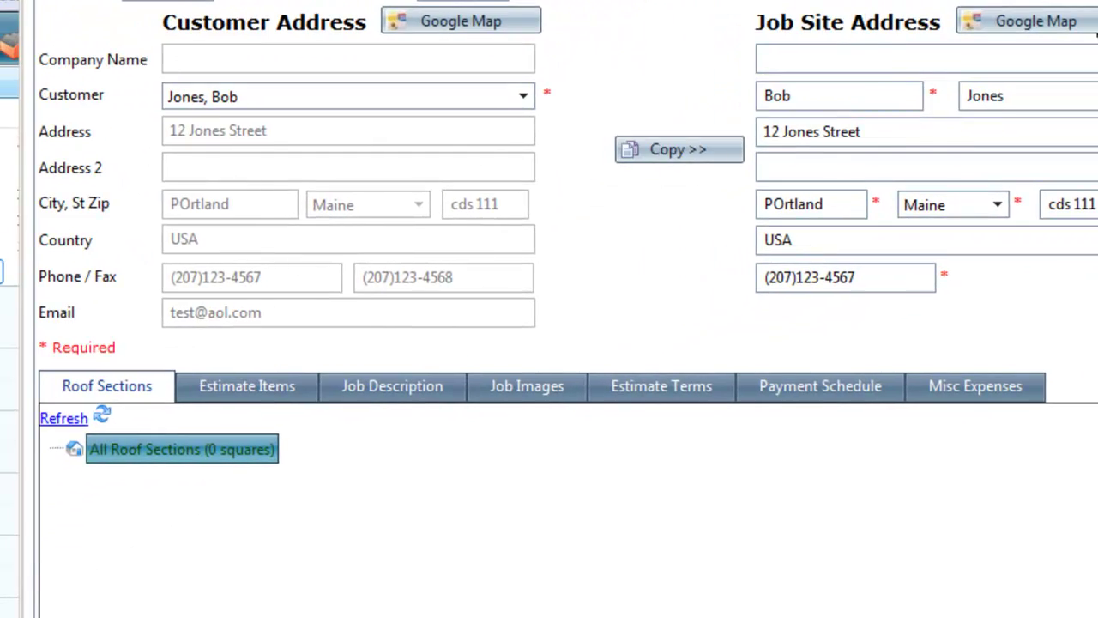
- Review the Estimate Items, Job Description, Job Images, Terms, Payment Schedule and Misc Expenses sections
click(249, 400)
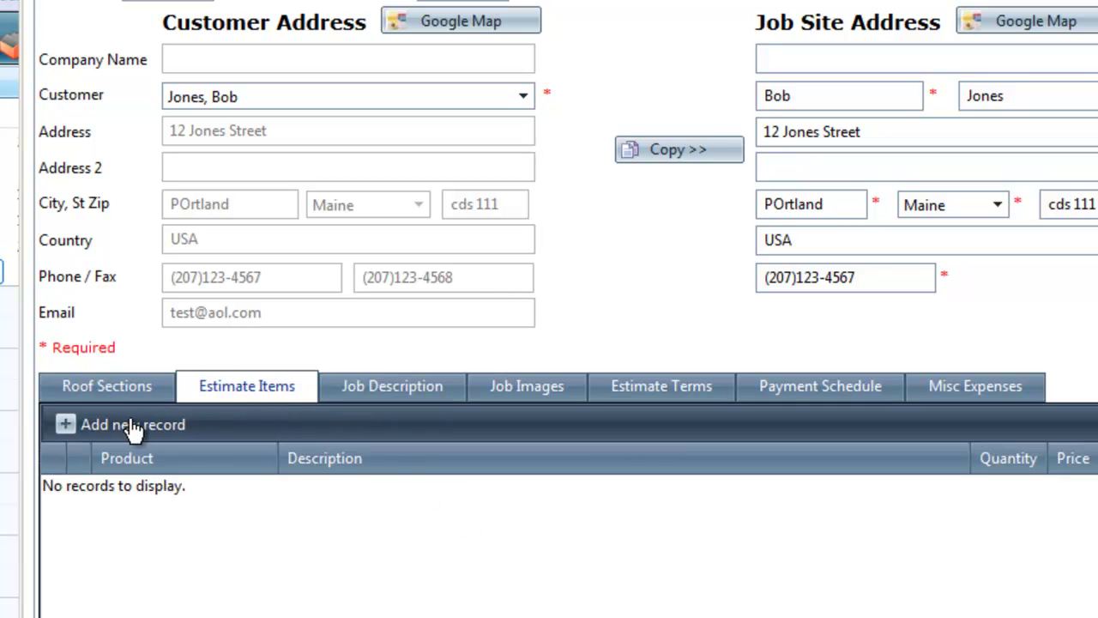
click(386, 403)
click(553, 396)
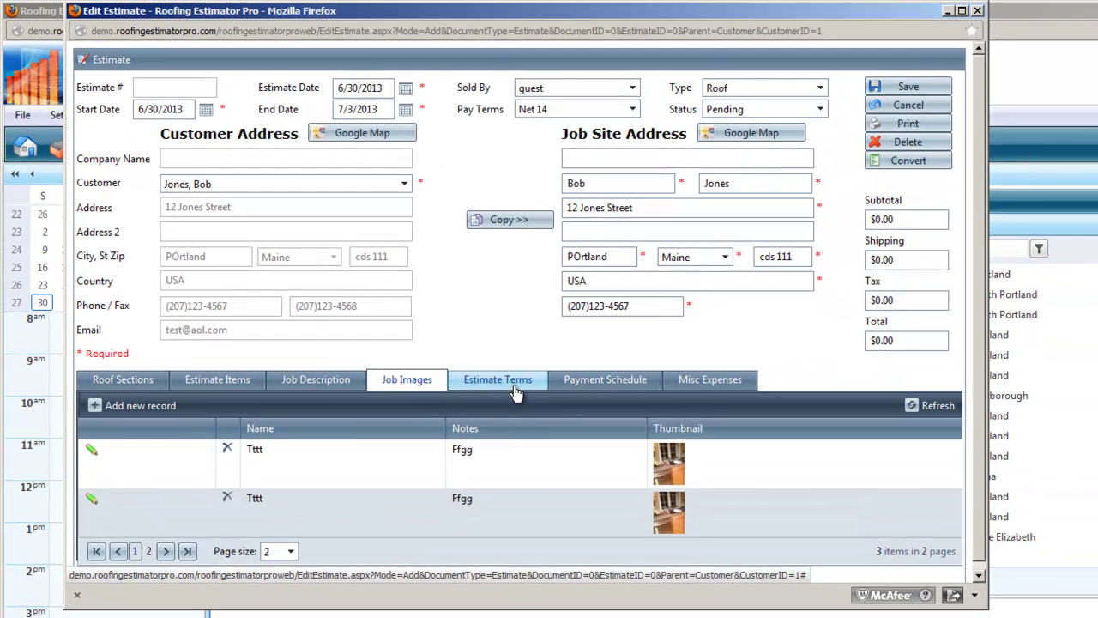
click(516, 391)
click(605, 381)
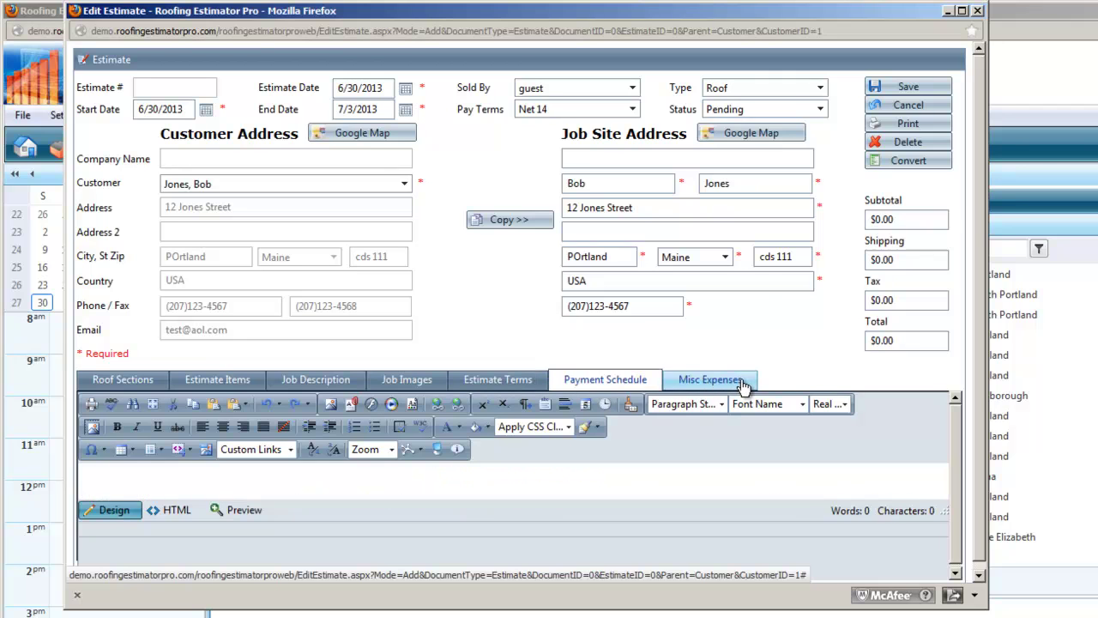
click(743, 384)
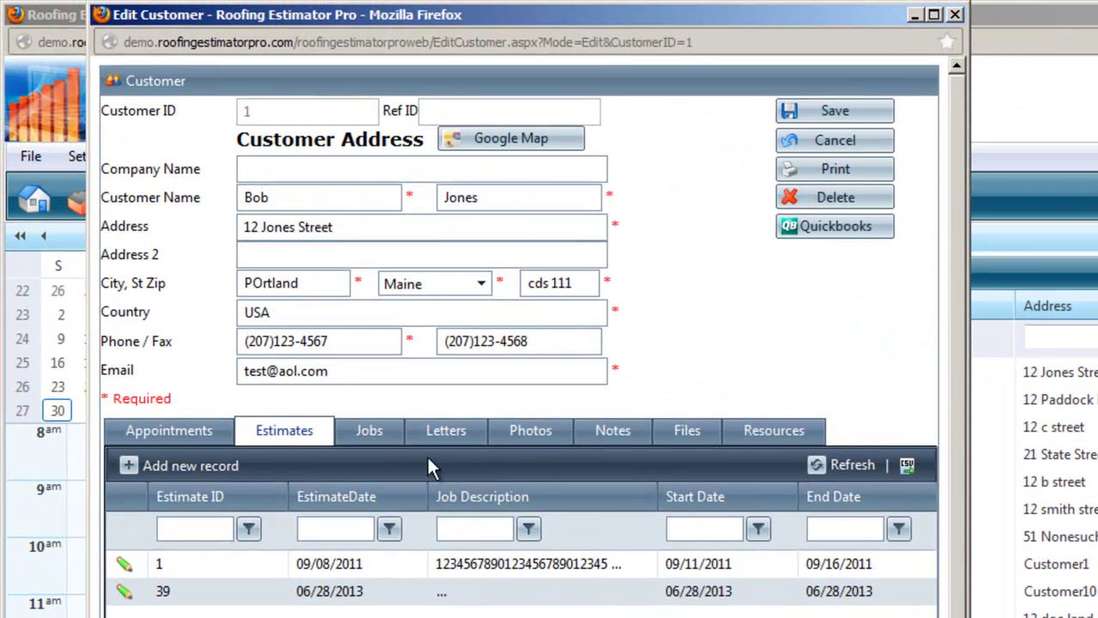
- Check the customer's Jobs and Letters, then try the new letter's subject and body fields
click(371, 440)
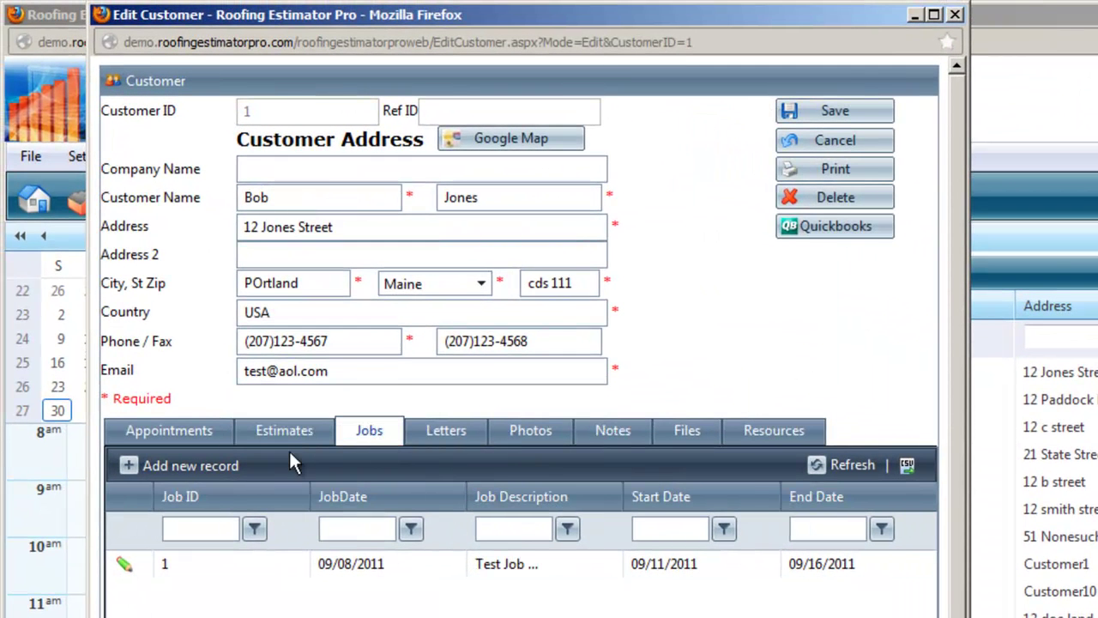
click(448, 431)
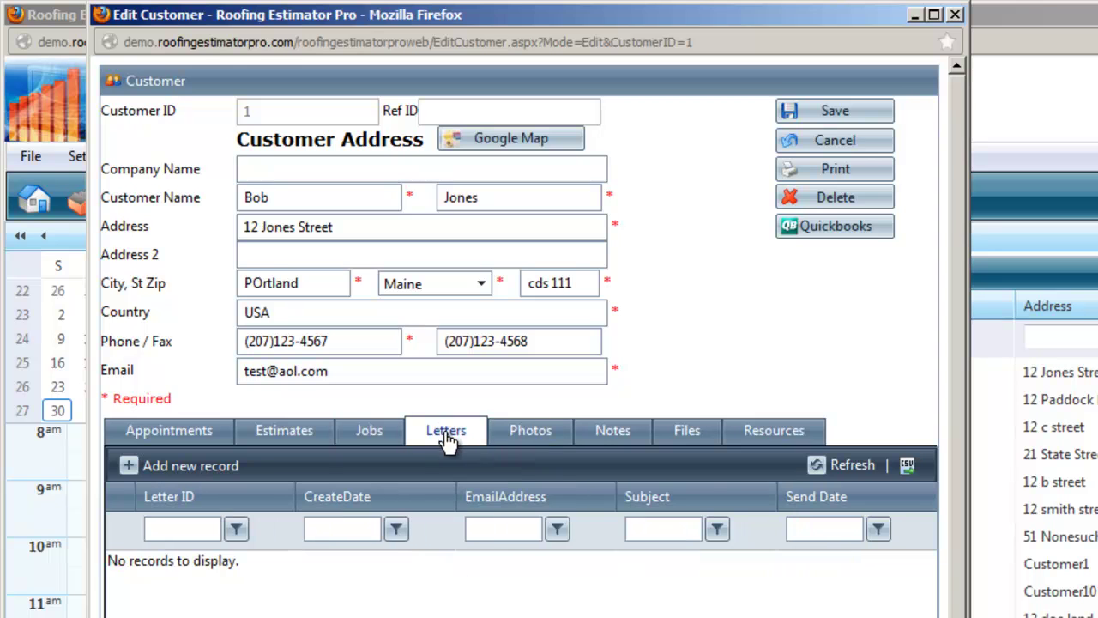
click(184, 479)
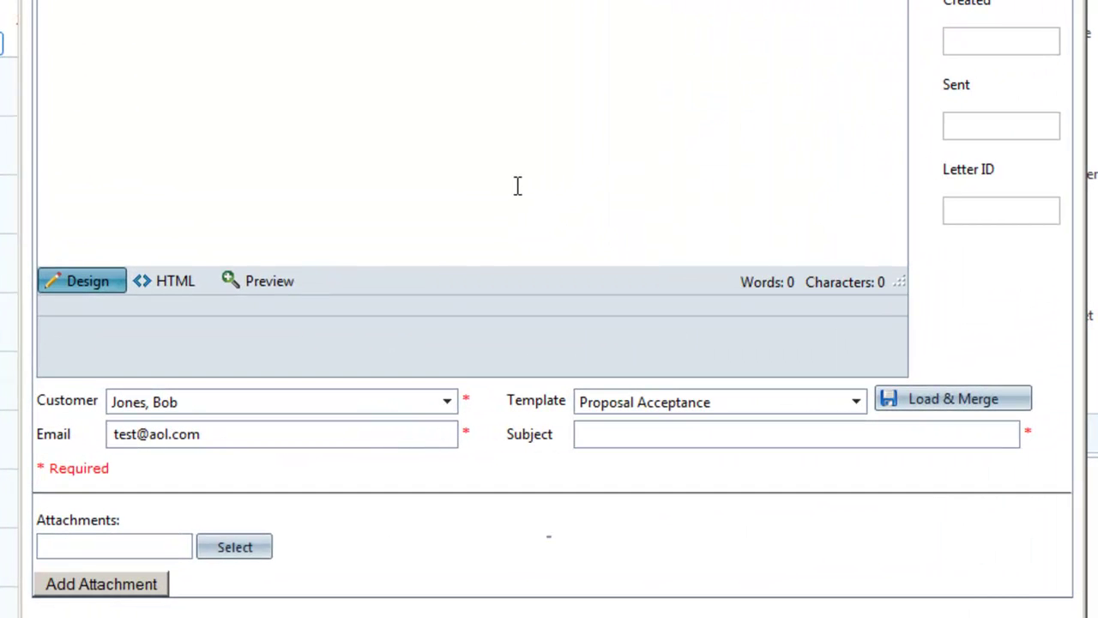
click(677, 434)
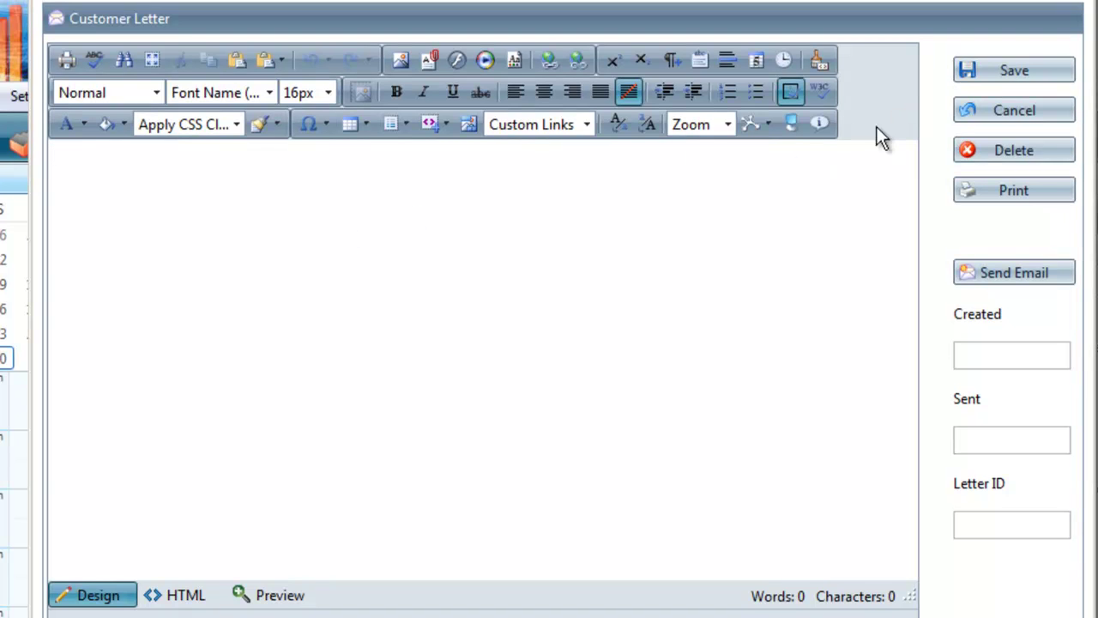
click(914, 145)
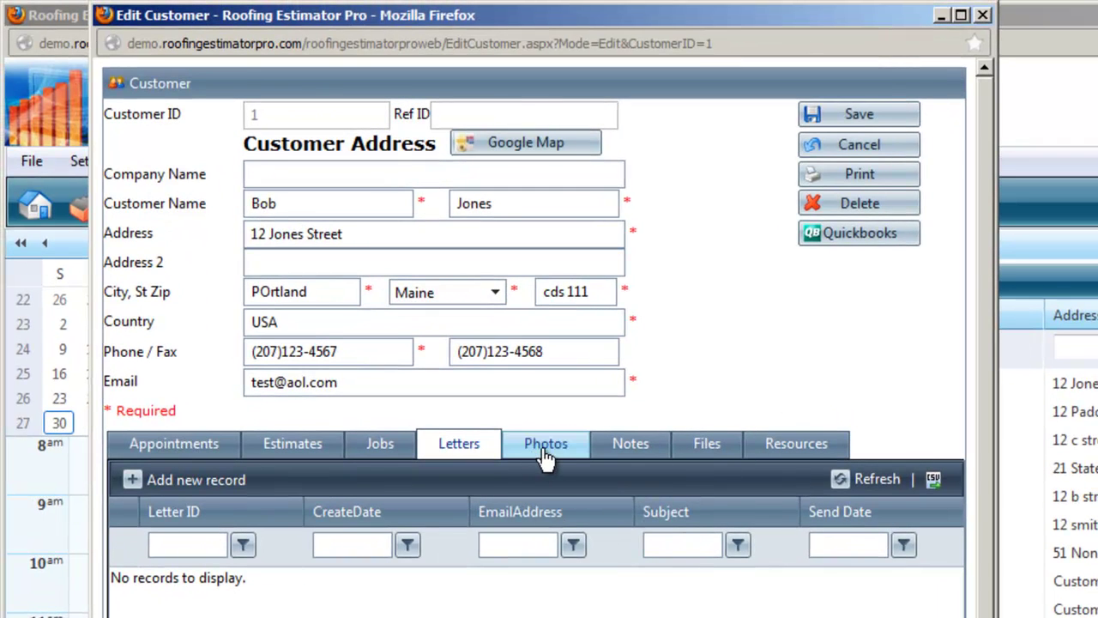
- Move the customer window aside, glance at Setup, select the email, and view Photos and Notes
drag(547, 19, 900, 118)
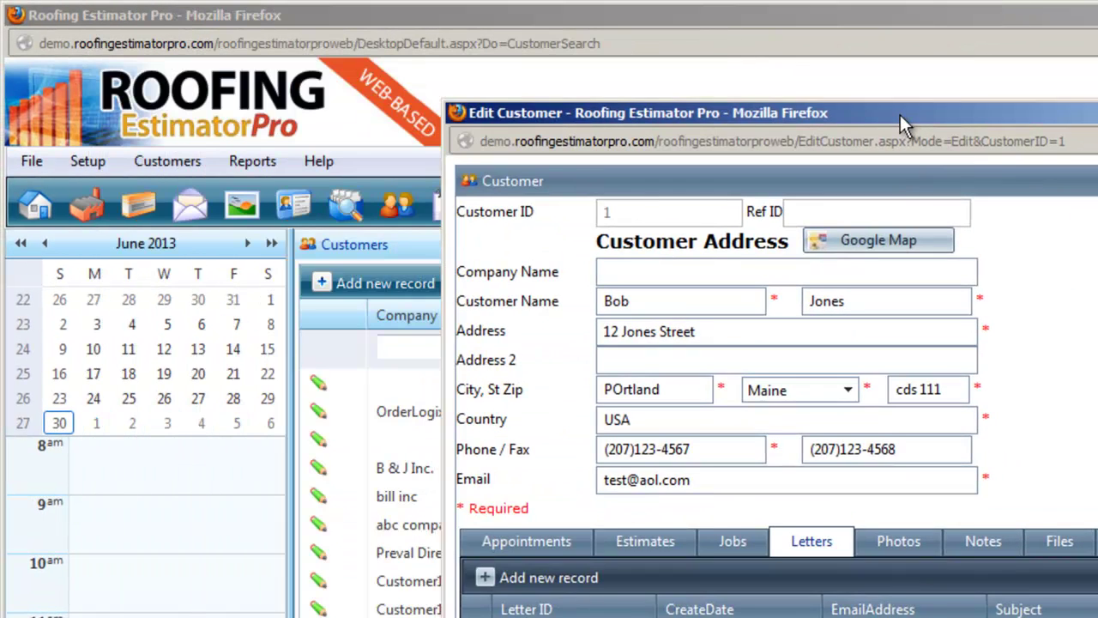
click(87, 163)
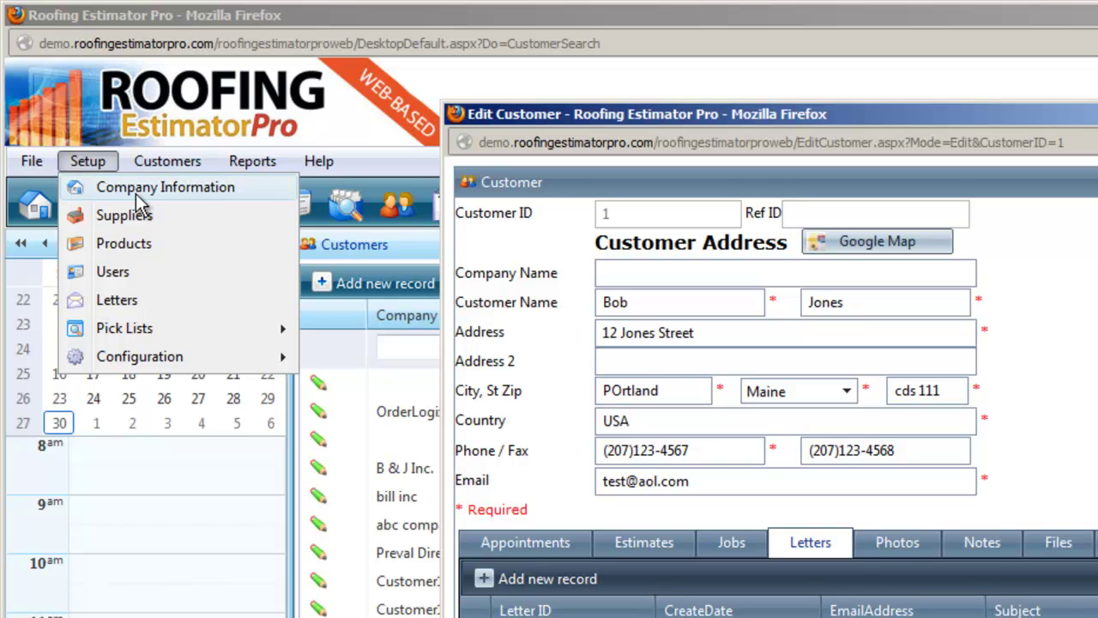
drag(712, 486, 507, 489)
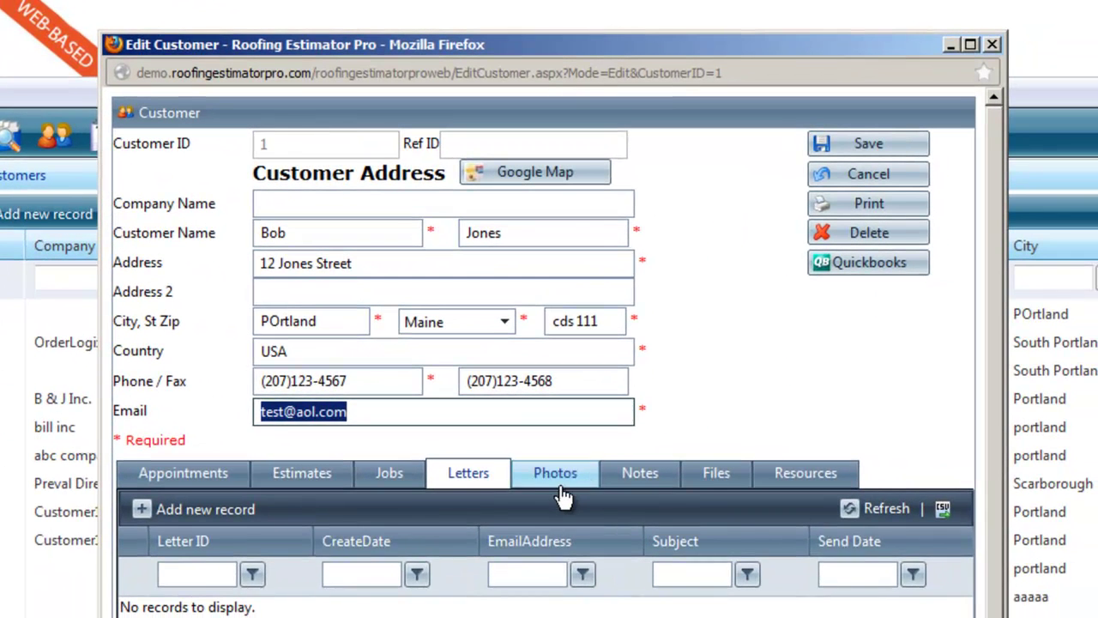
click(559, 488)
click(655, 483)
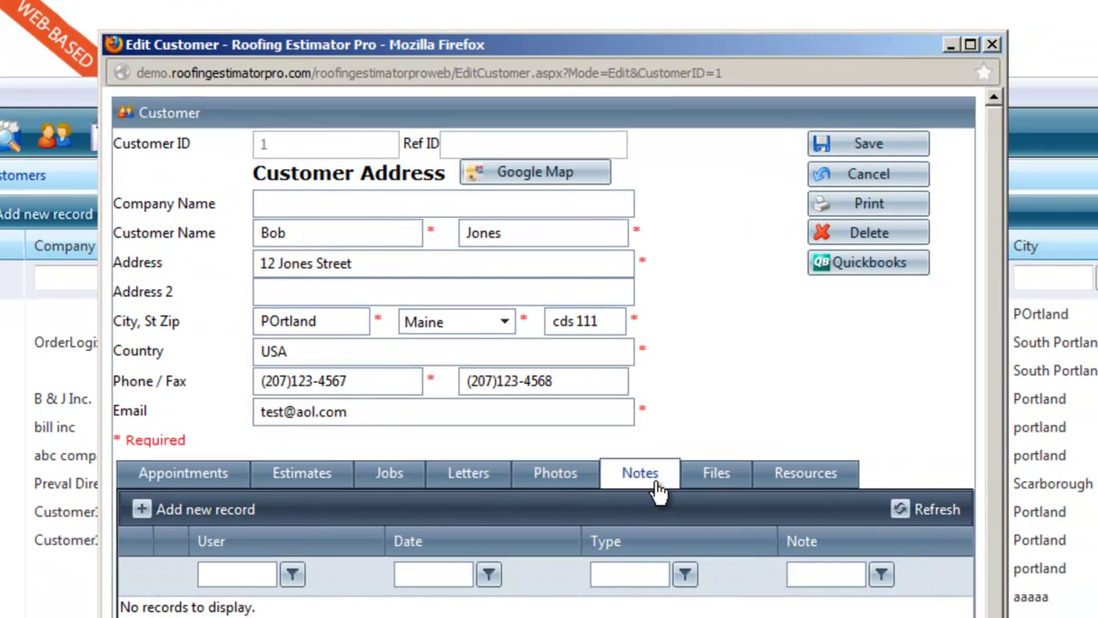
- Start a Reminder-type note, close the note window, and show the customer's Files
click(224, 515)
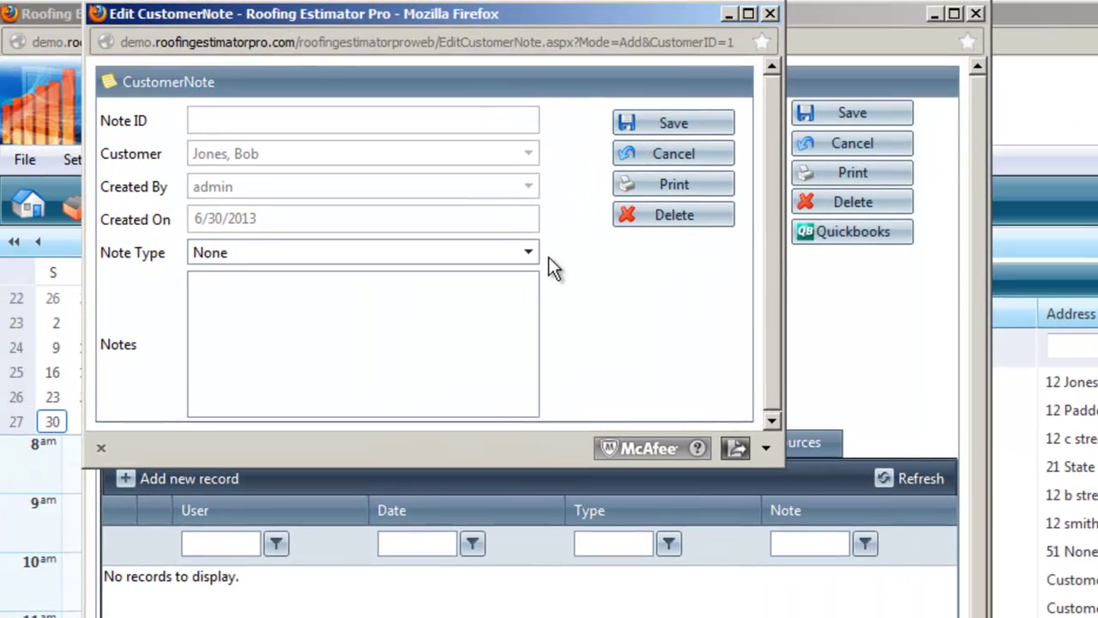
click(529, 251)
click(528, 251)
click(505, 256)
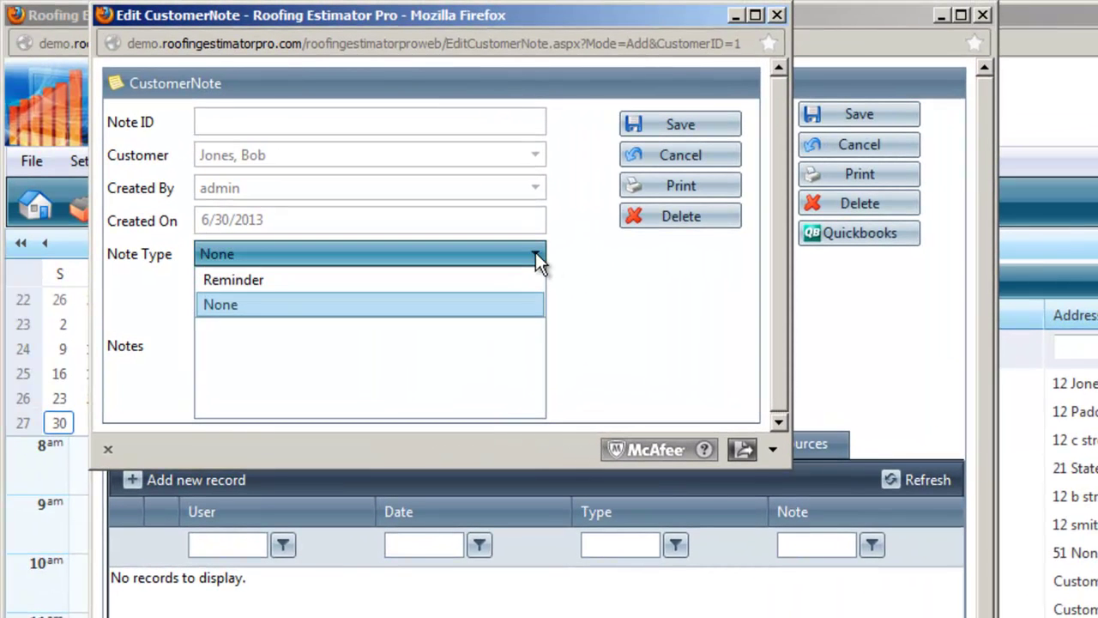
click(474, 277)
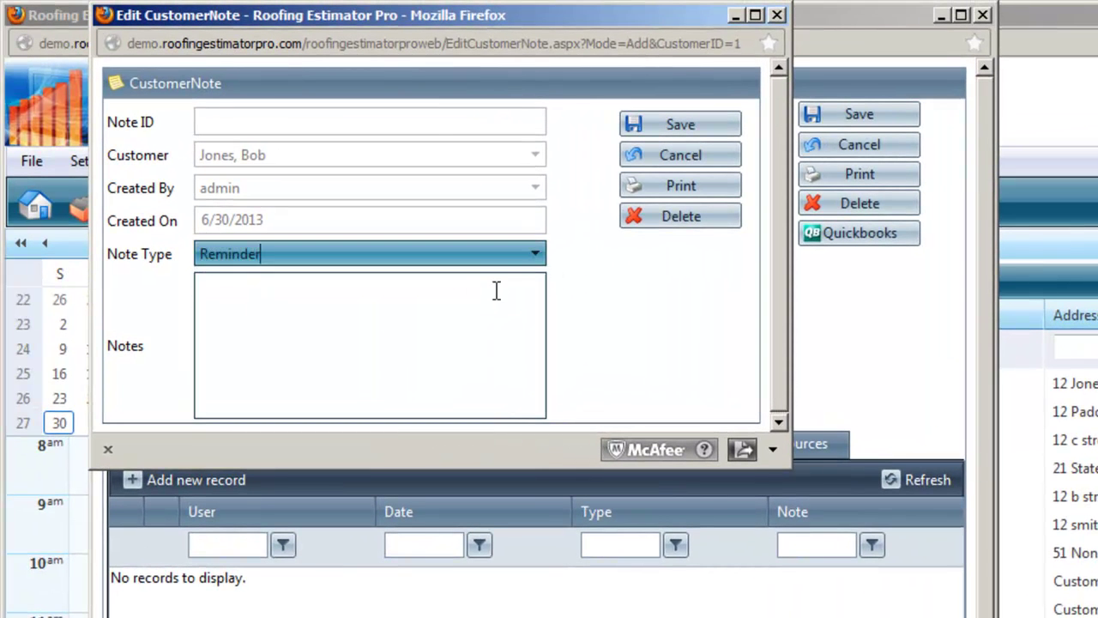
click(496, 290)
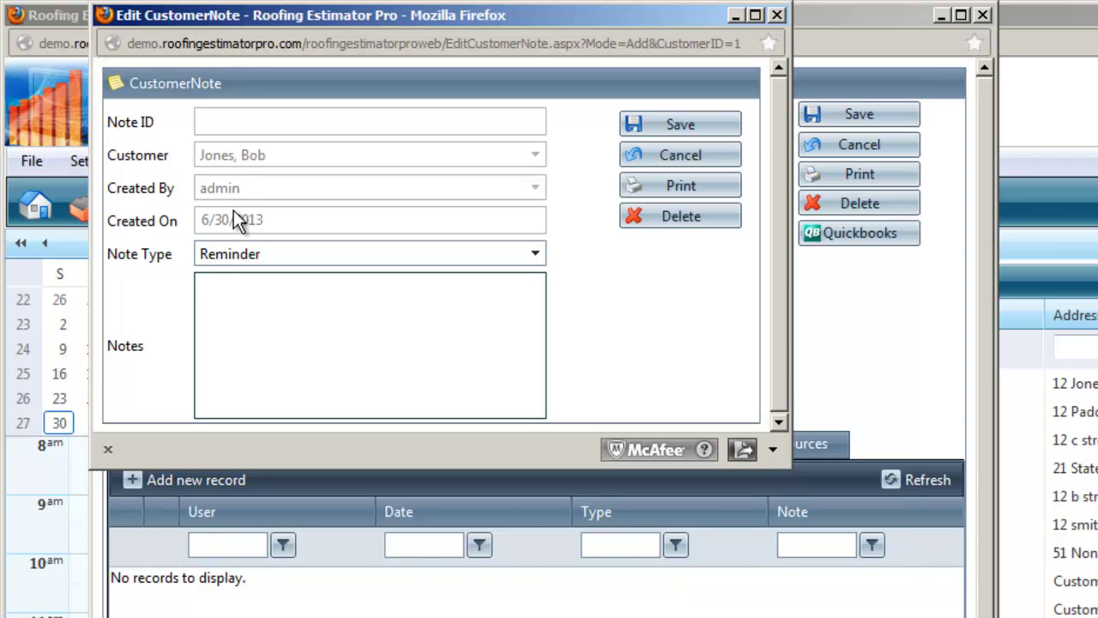
click(776, 17)
click(715, 450)
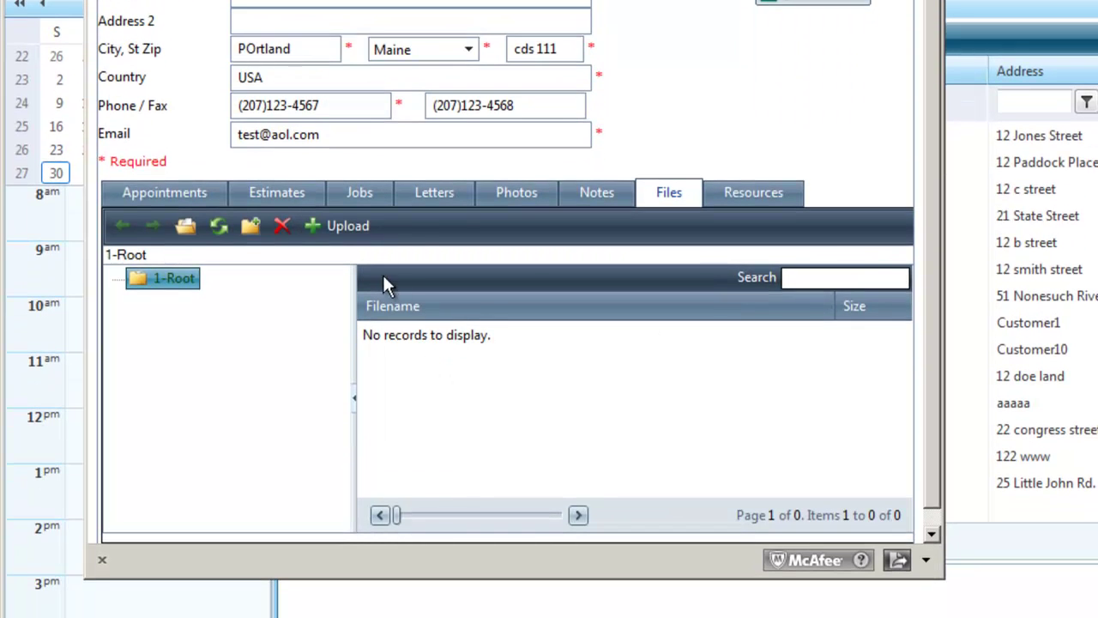
- Open the Google Map satellite view of the customer's address for Quick Aerial Measurement
click(755, 206)
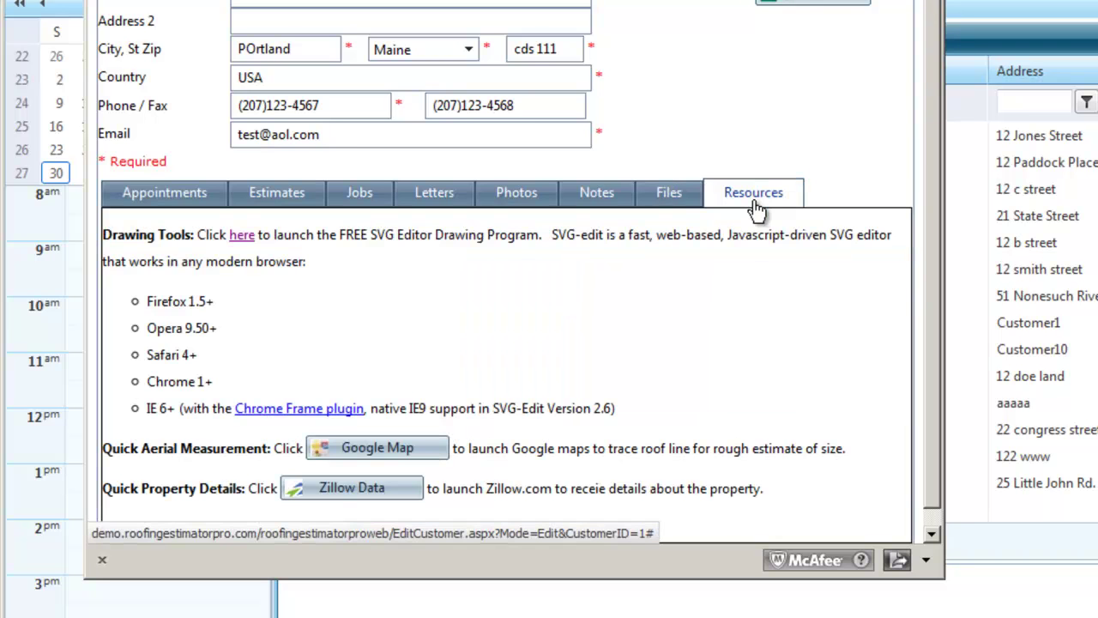
click(407, 460)
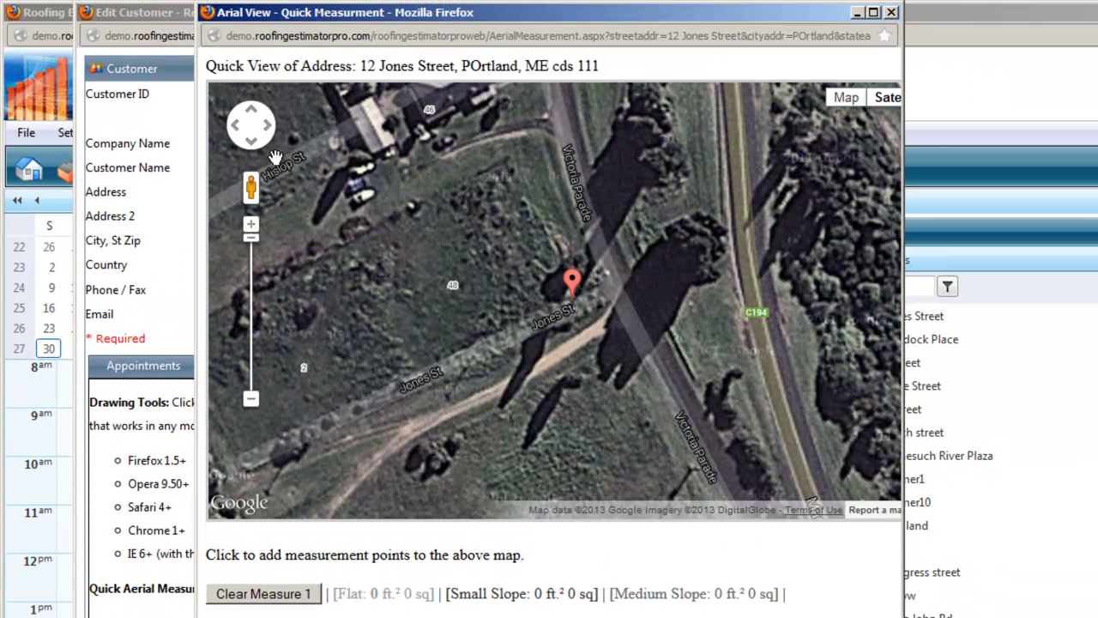
- Pan the satellite map to the houses and trace the roof outline of house 40
mouse_move(444, 123)
mouse_down()
mouse_move(589, 272)
mouse_move(636, 357)
mouse_up()
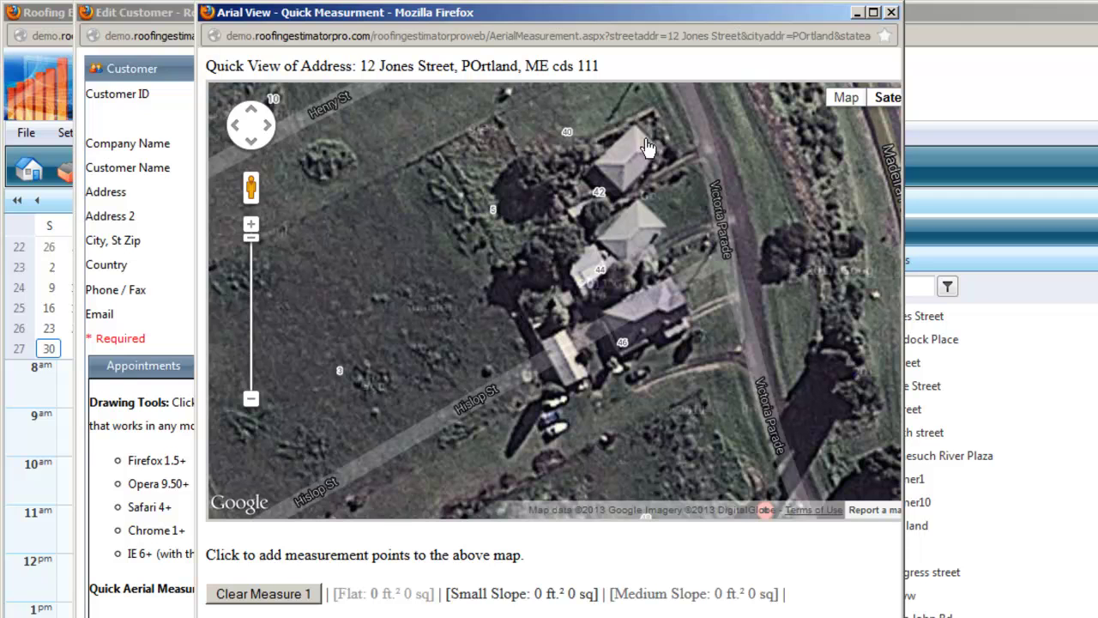
click(667, 156)
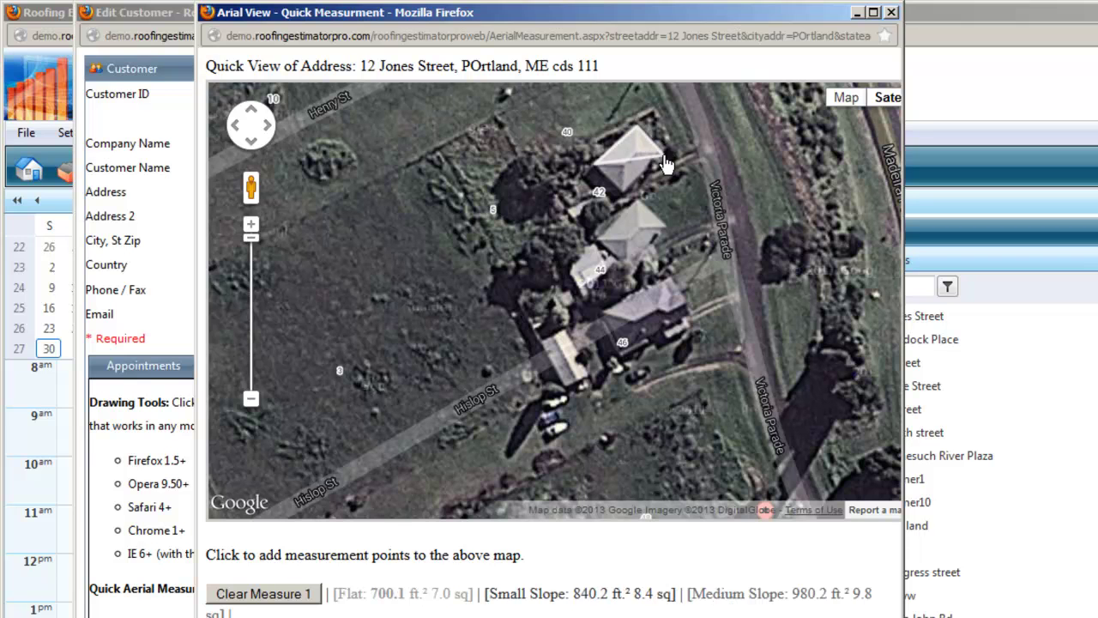
click(623, 190)
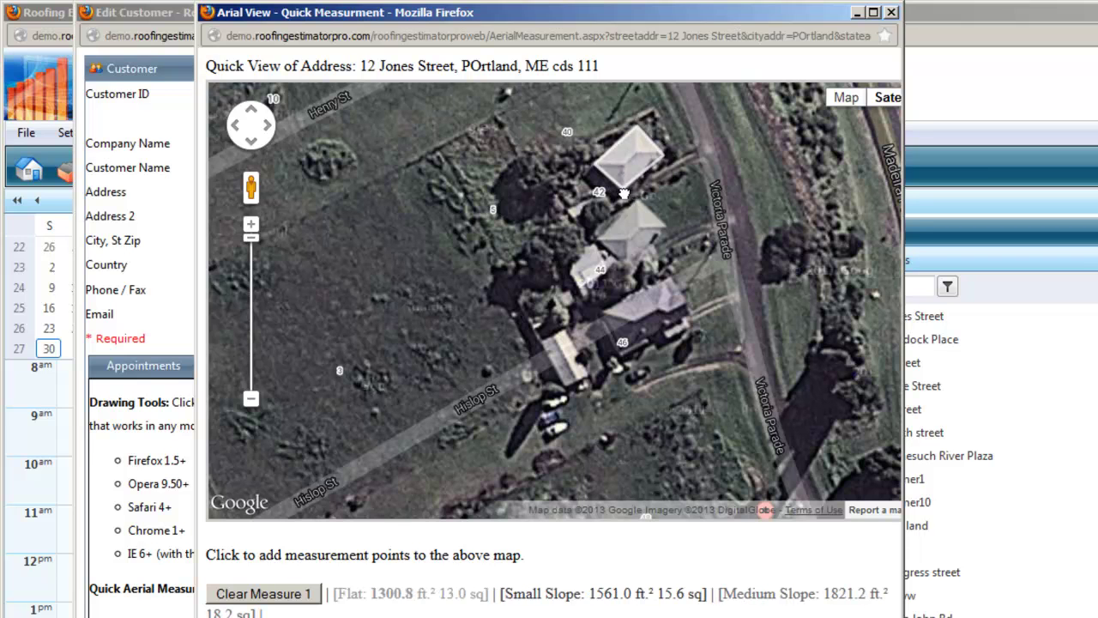
click(623, 197)
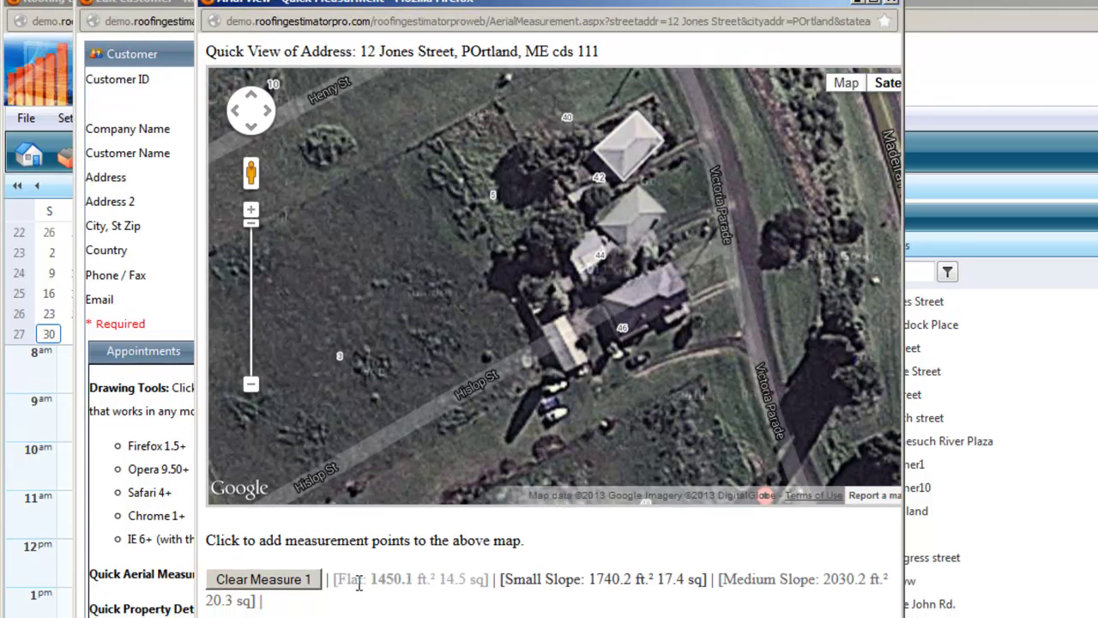
- Widen the window and review the results: Flat 1450.1 ft², Medium Slope 2030.2 ft²
drag(356, 601, 700, 569)
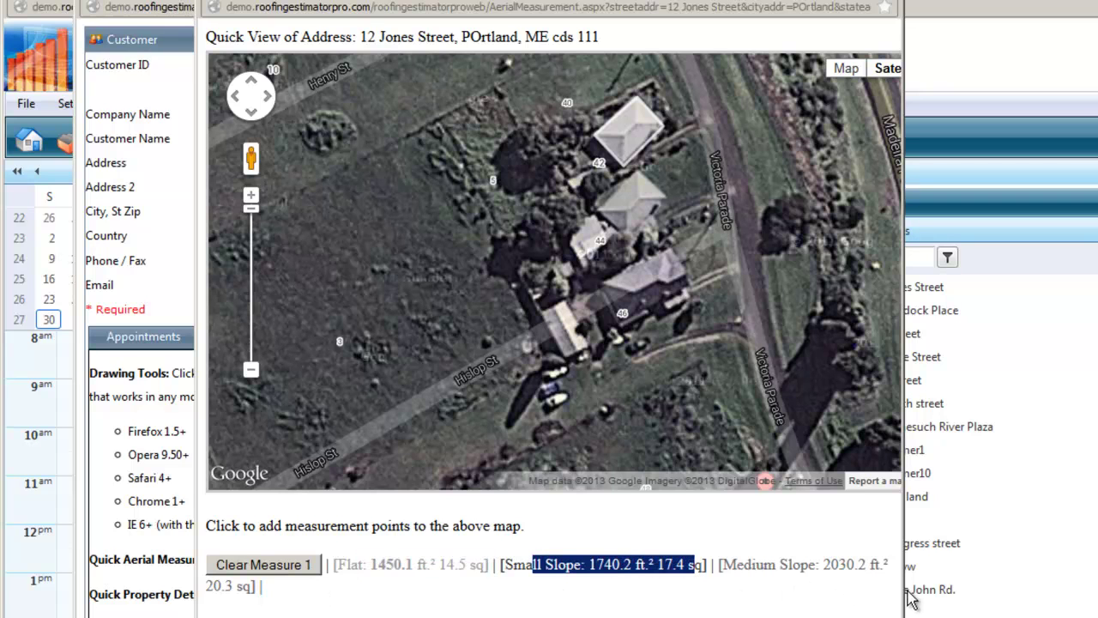
drag(903, 589, 1077, 588)
drag(975, 581, 952, 577)
click(873, 559)
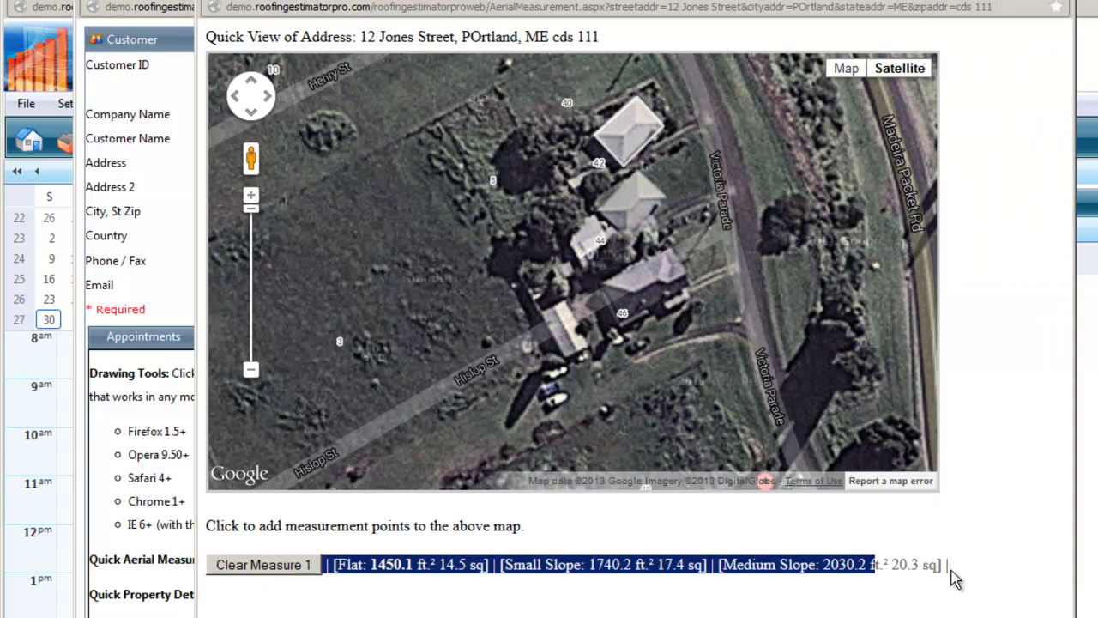
click(942, 568)
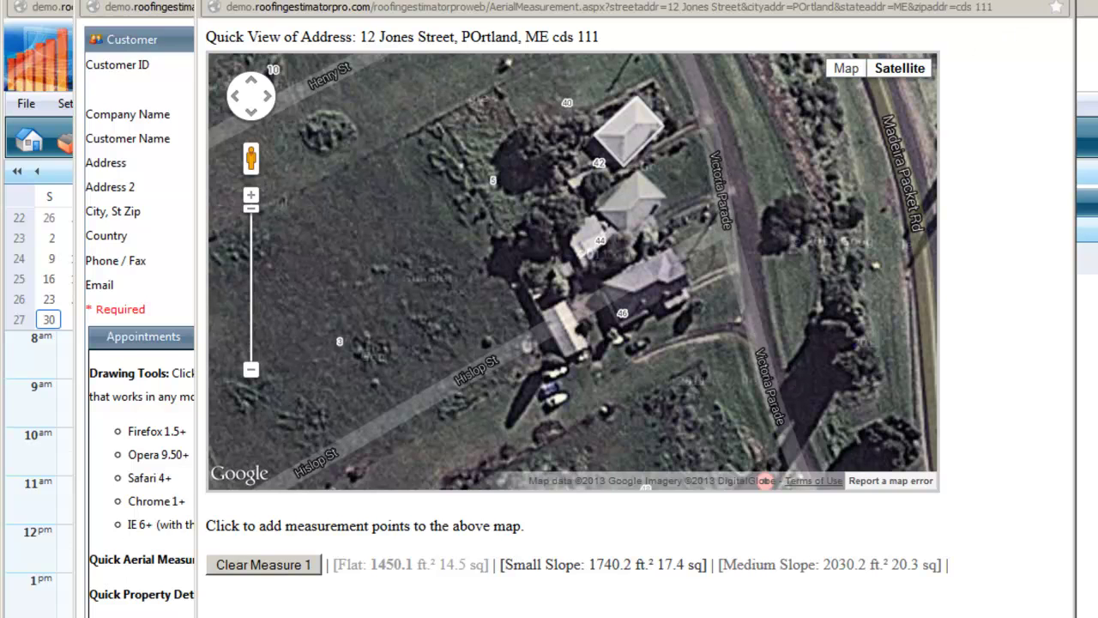
- Close the aerial map, check Zillow Data for the address (no exact match), and close it
click(1066, 2)
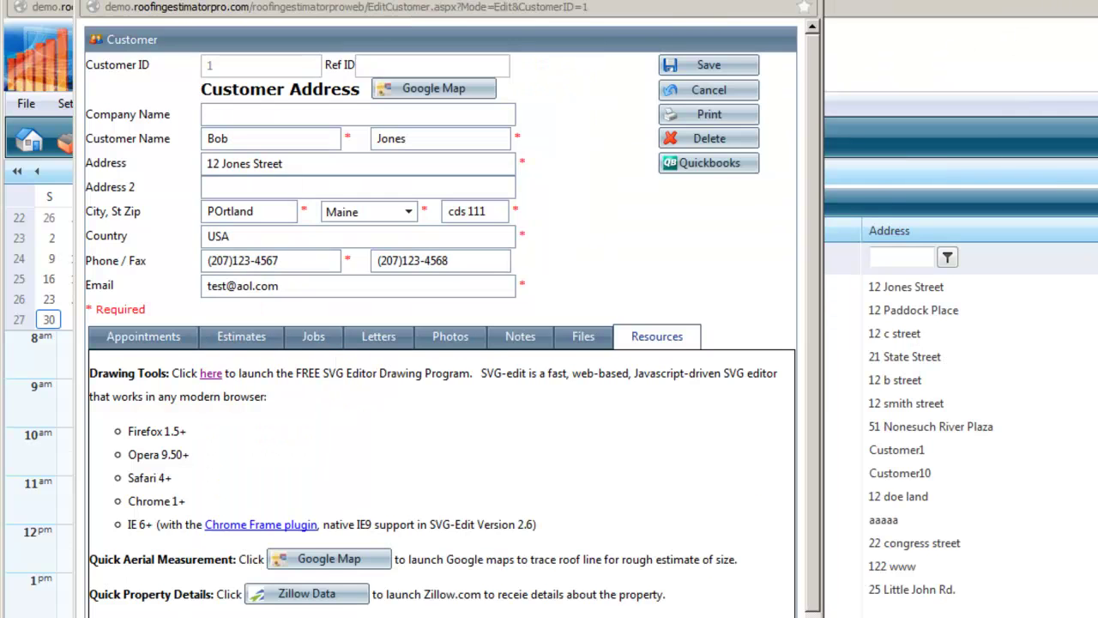
click(317, 603)
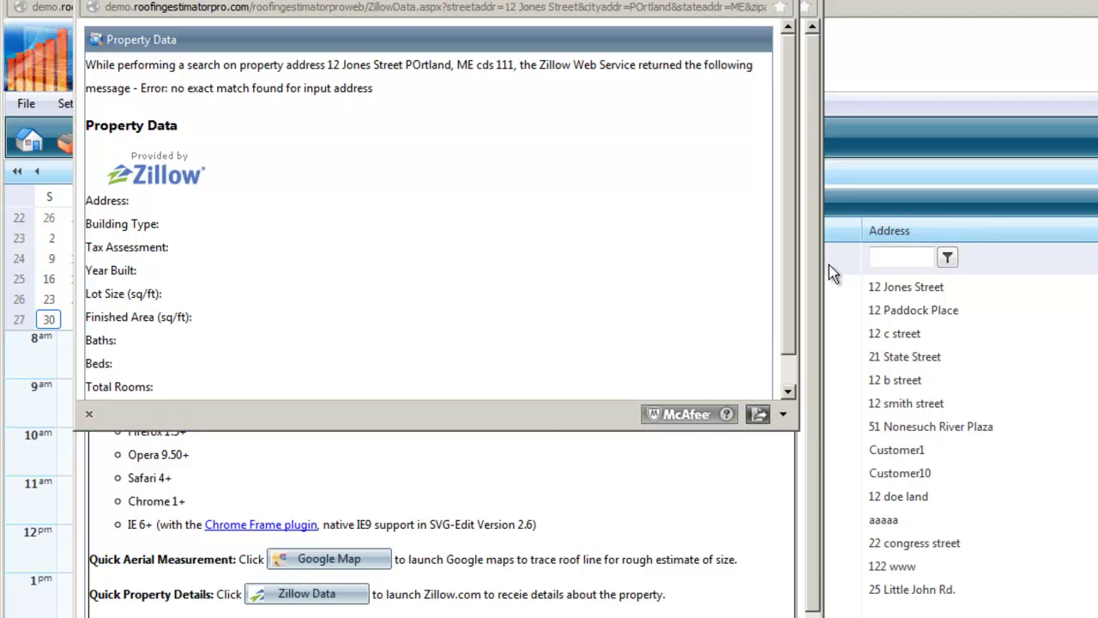
click(815, 5)
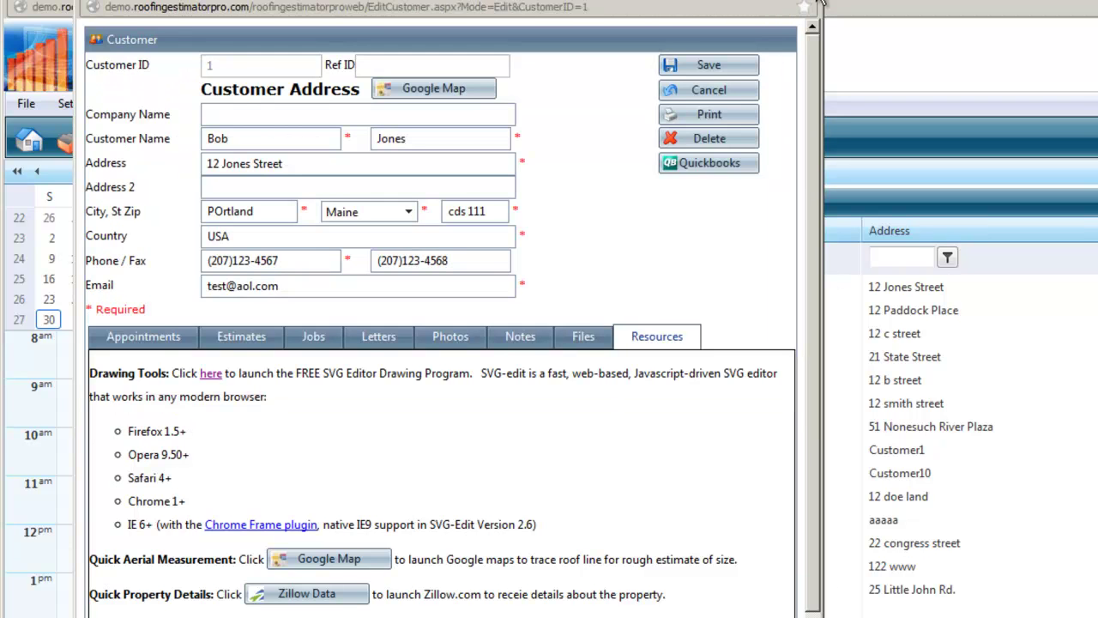
- Open the 5/20/2013 appointment and view its start date calendar and start times
click(113, 343)
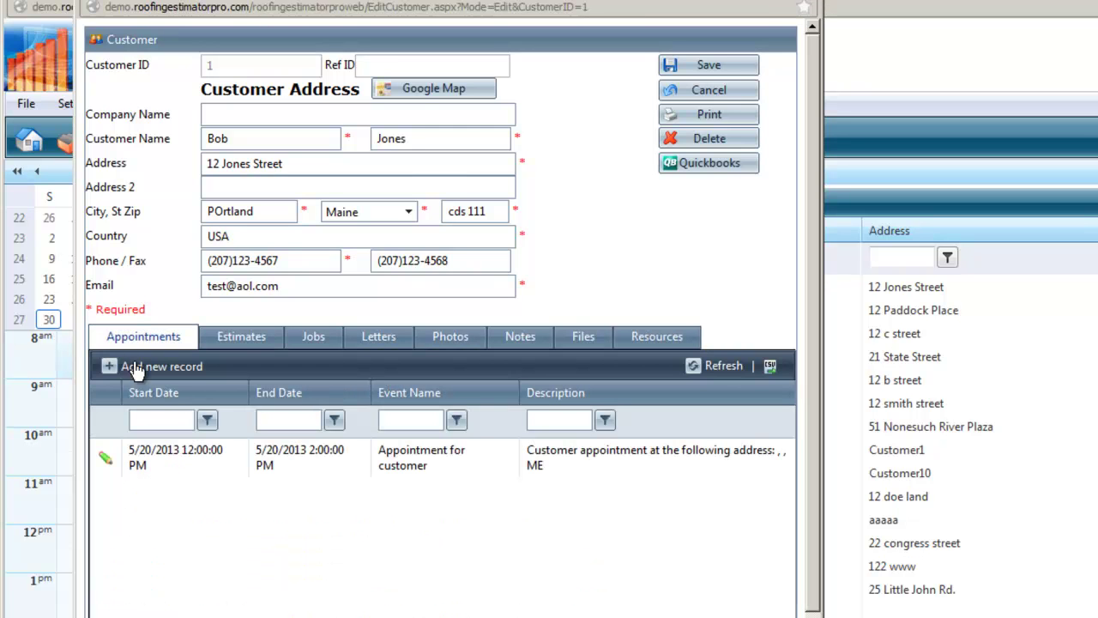
click(106, 457)
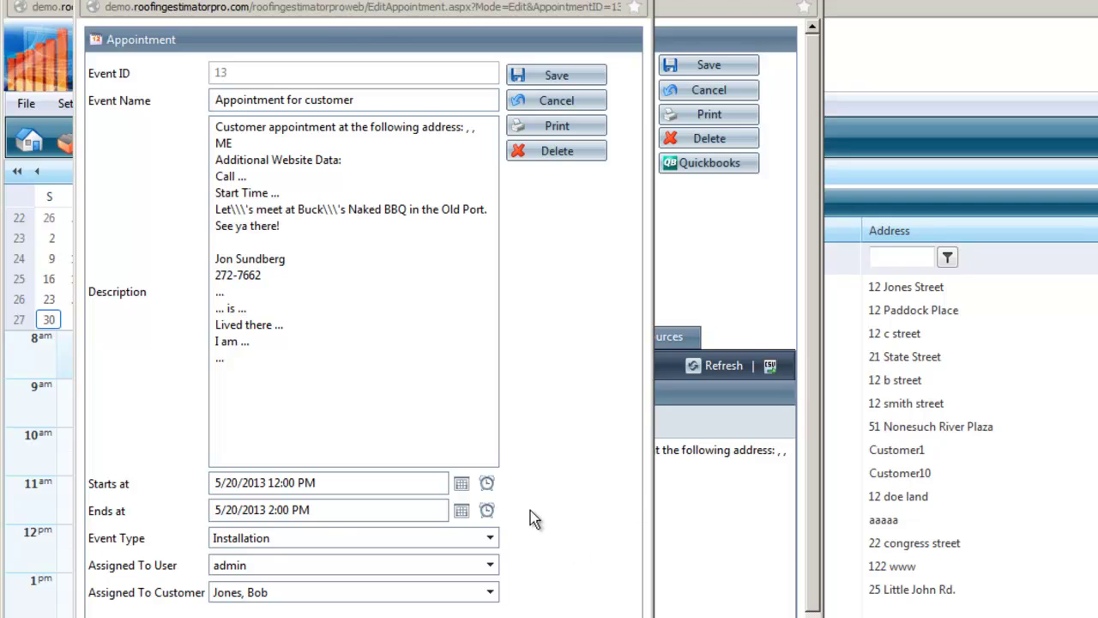
click(461, 483)
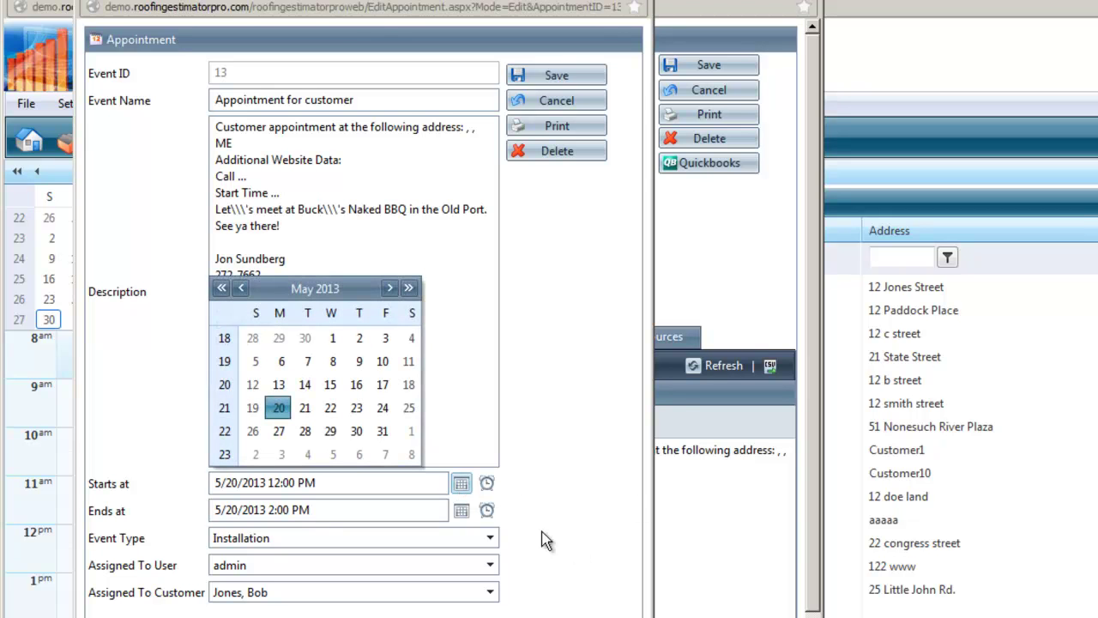
click(487, 483)
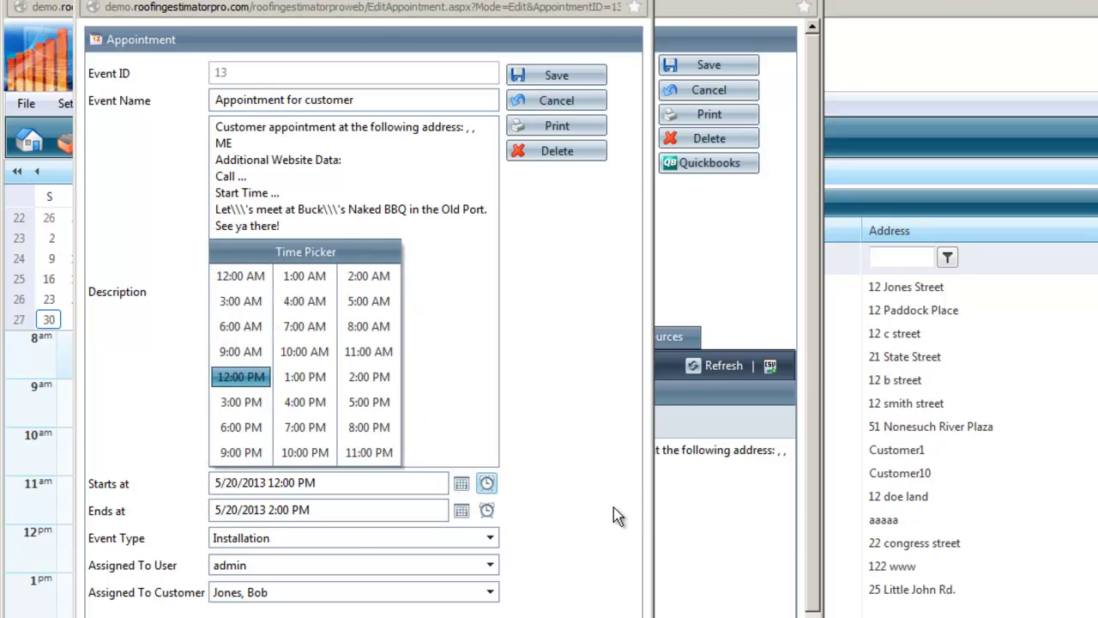
- Check the user and customer dropdowns, keep admin and the same customer, close unchanged
click(490, 564)
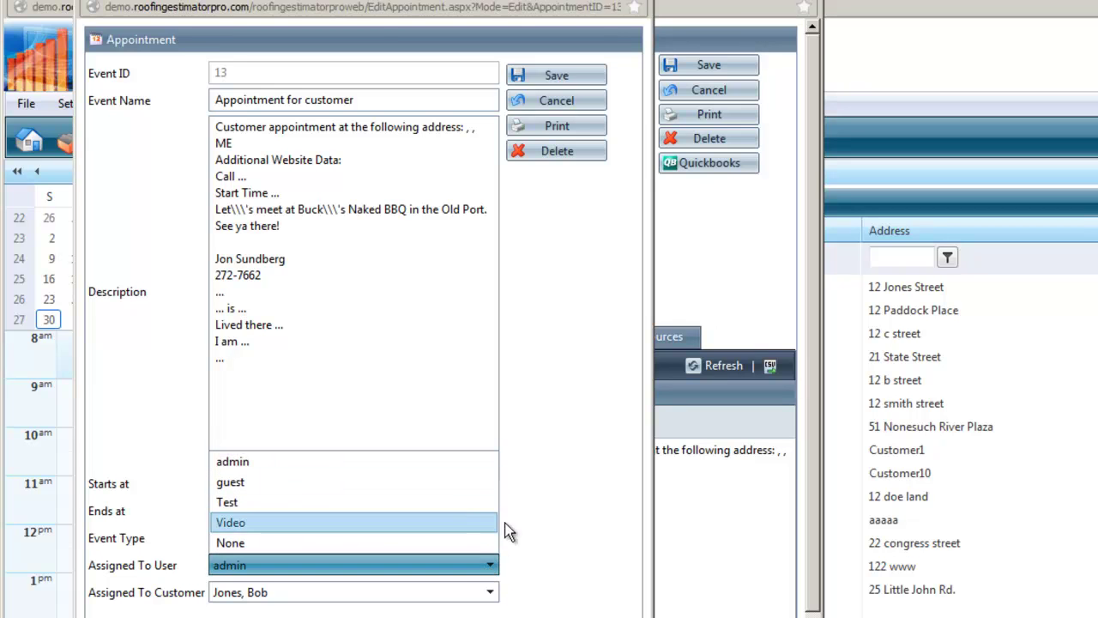
click(506, 532)
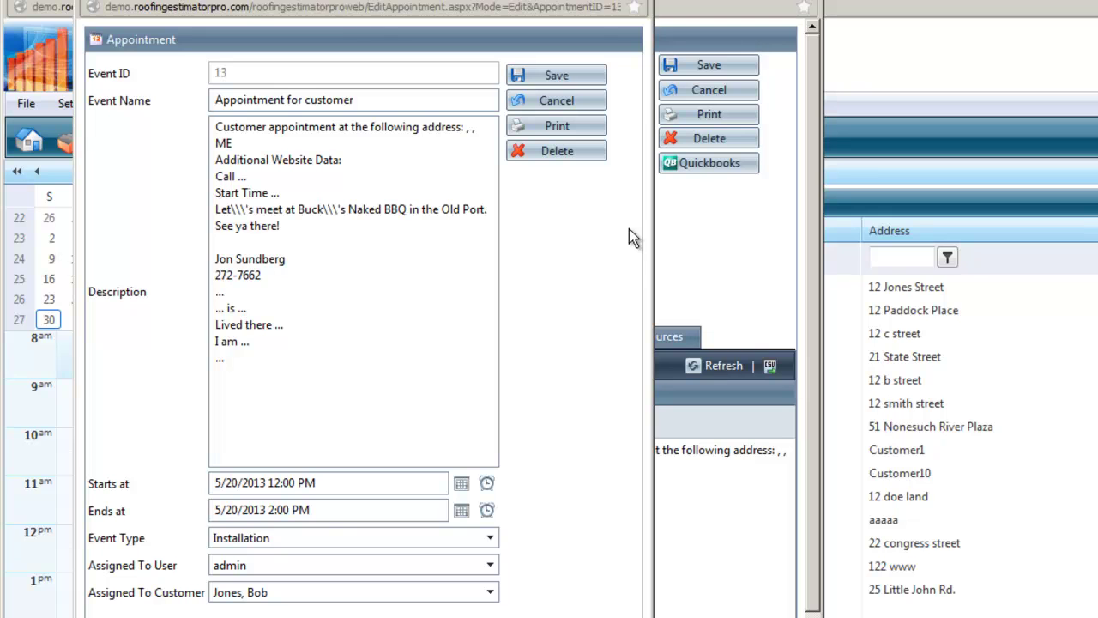
click(487, 592)
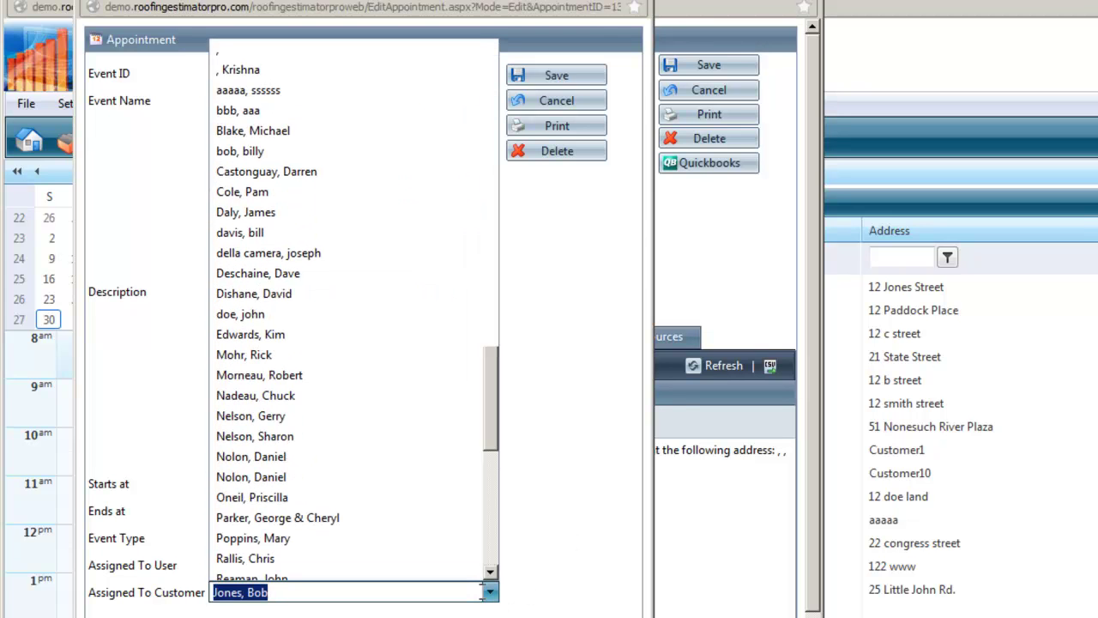
click(575, 597)
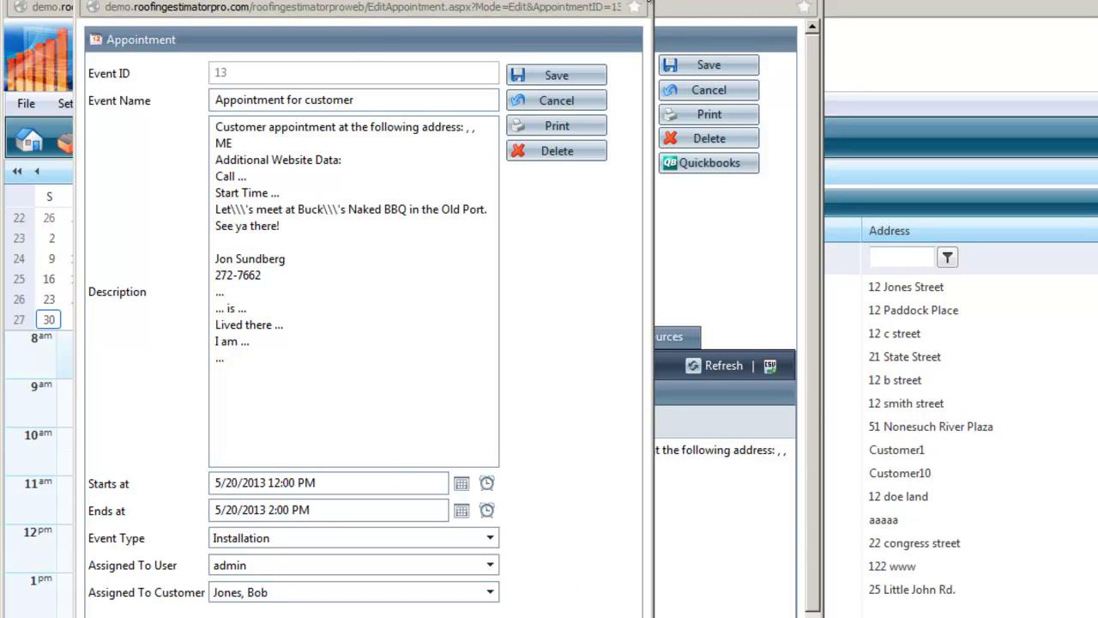
click(649, 3)
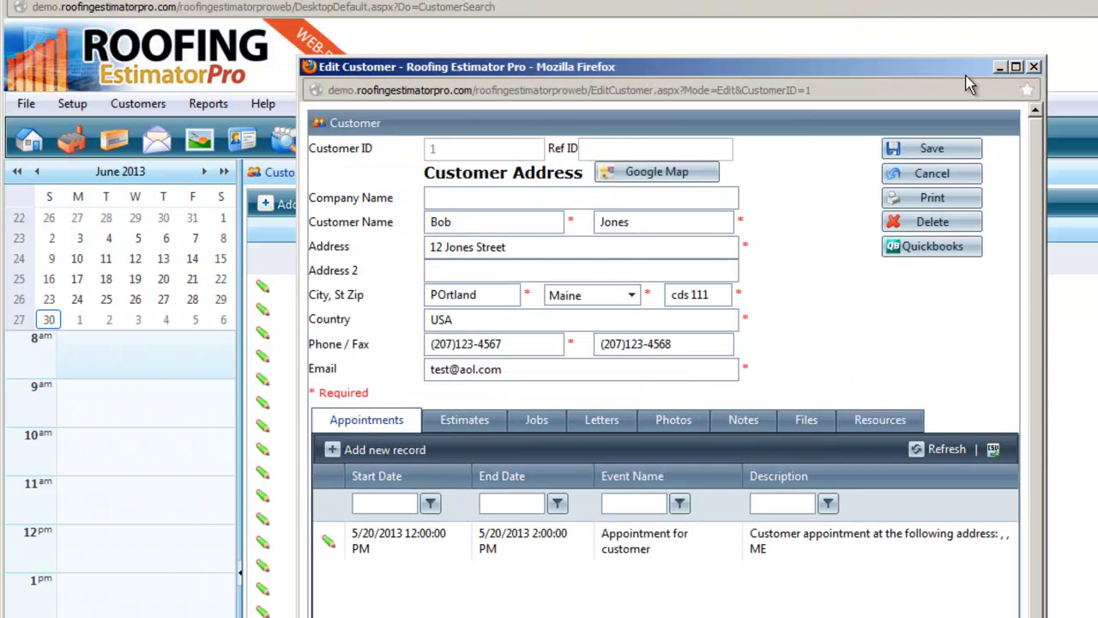
- Close Edit Customer, review the 09/08/2011 estimate's Estimate Items, and return to the Estimates list
click(1035, 68)
click(410, 147)
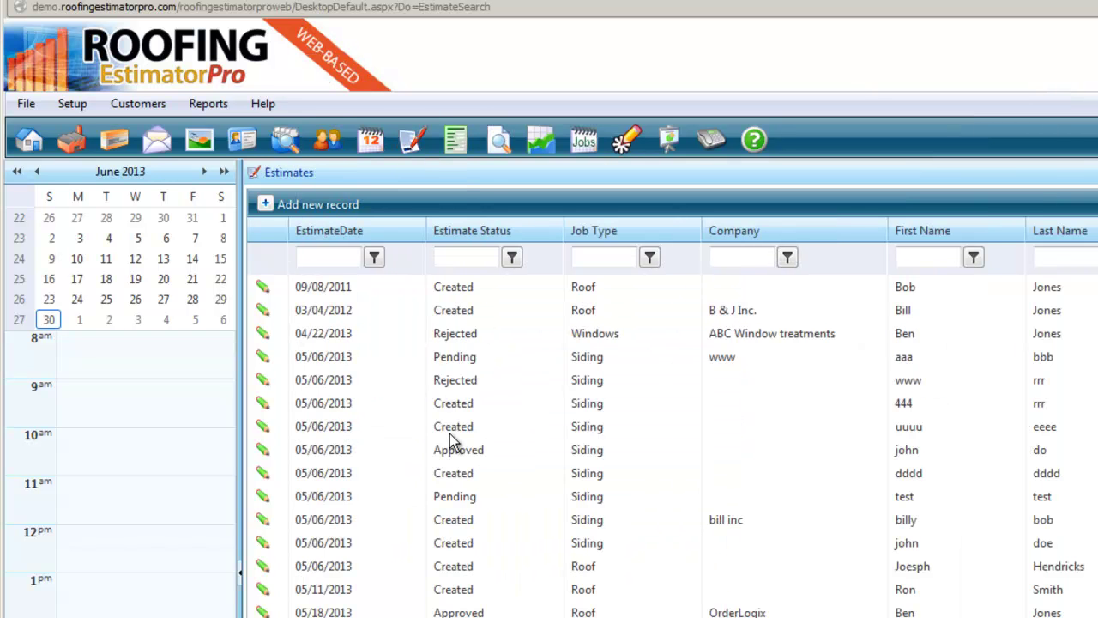
click(263, 288)
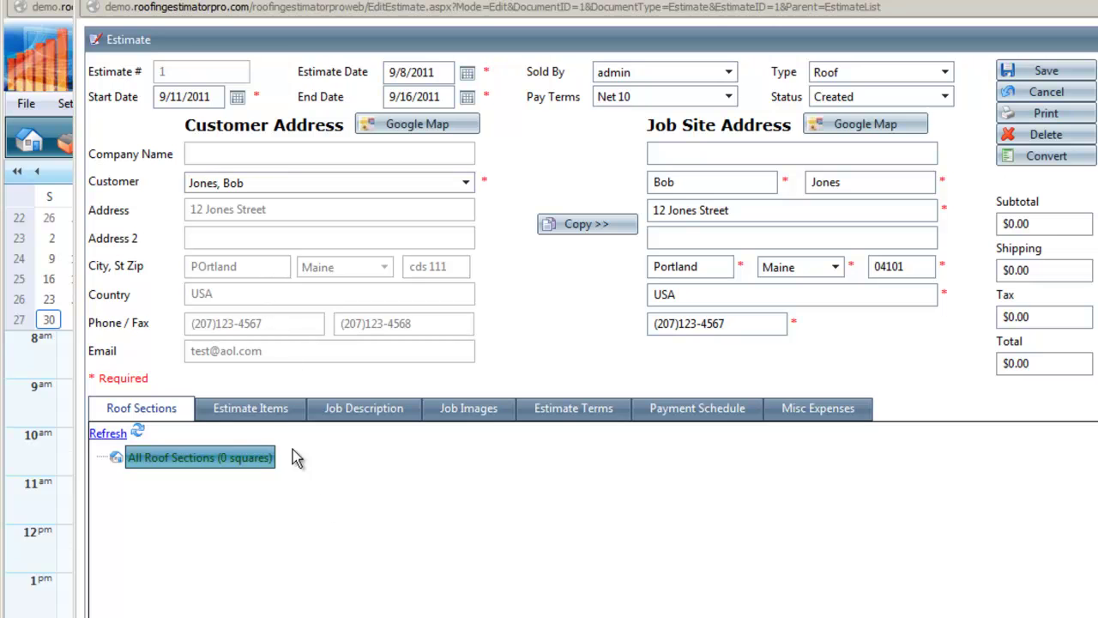
click(270, 412)
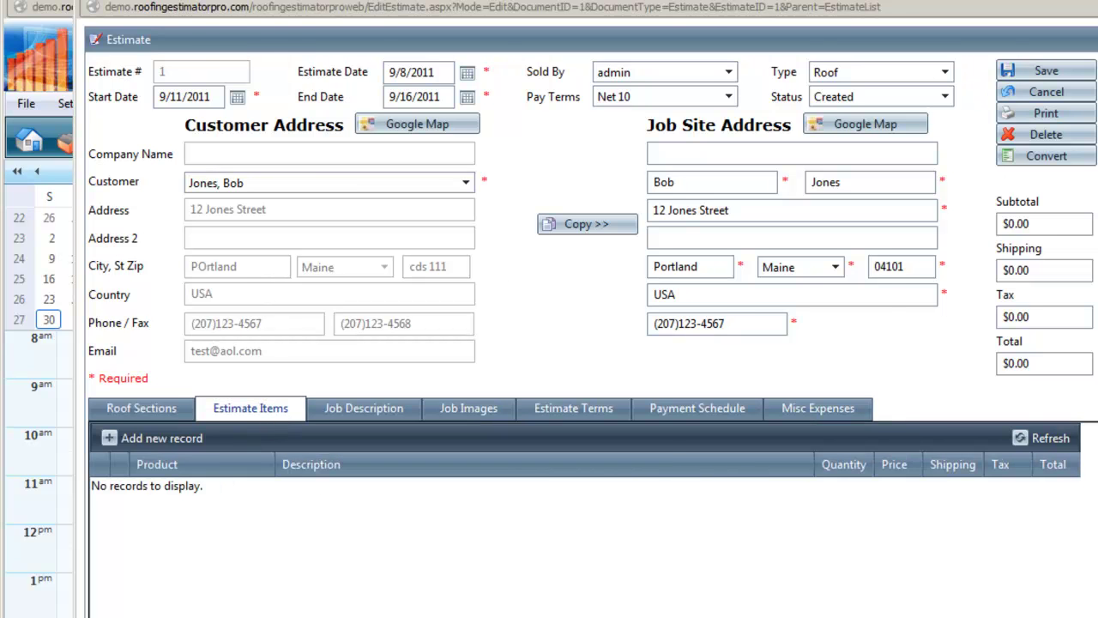
click(1036, 18)
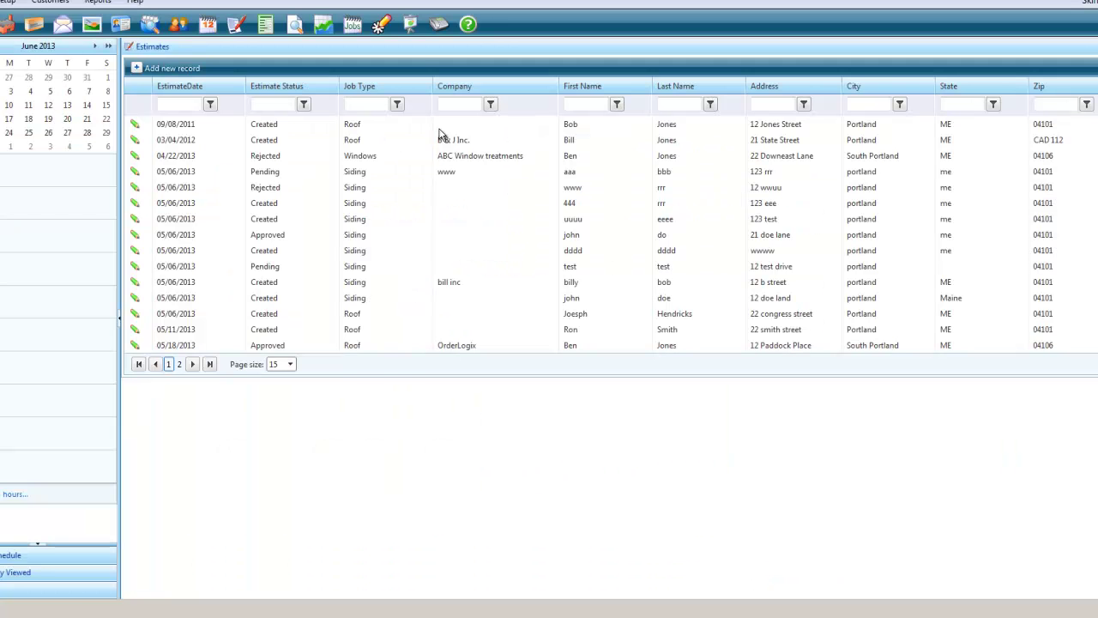
- Browse the customer support page and open the Mobile App page with its Quick Start video
click(468, 24)
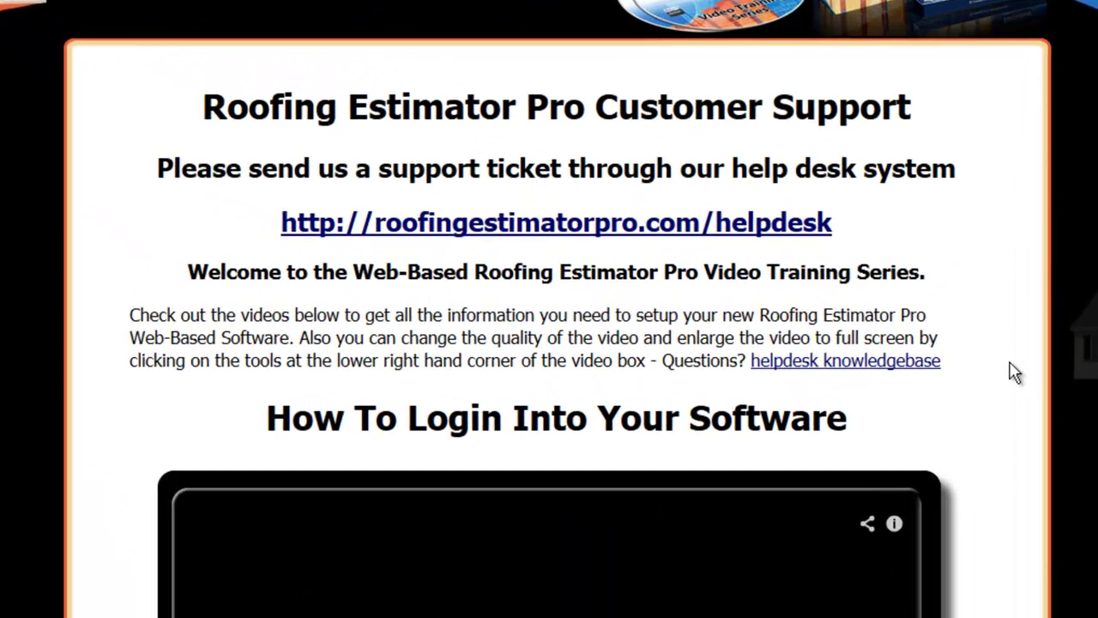
scroll(1021, 365, down, 10)
scroll(1032, 354, down, 15)
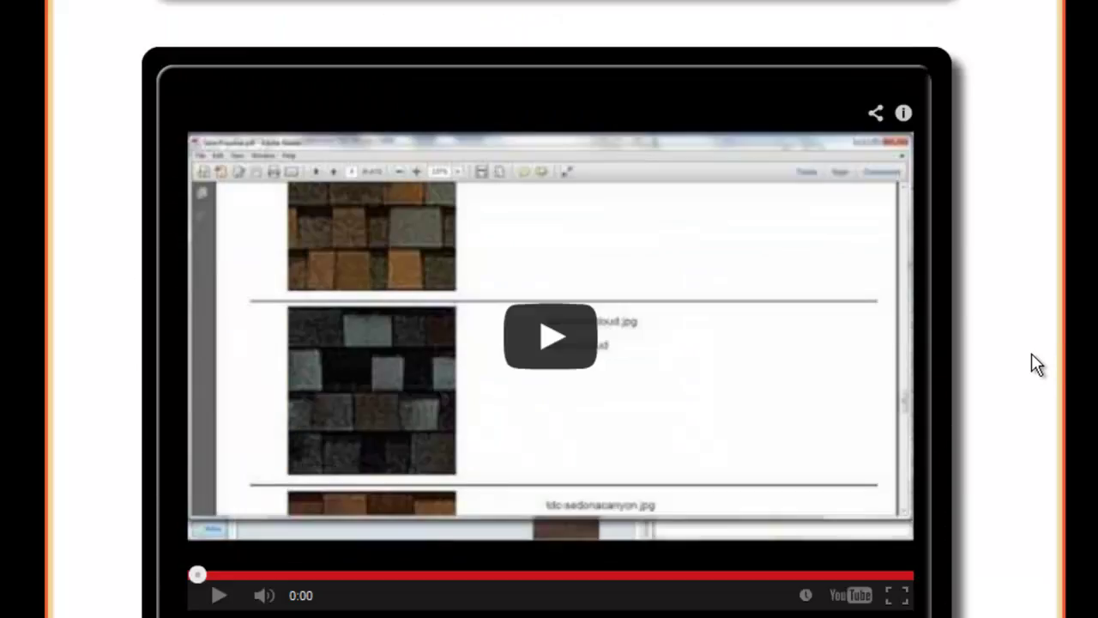
scroll(549, 309, down, 15)
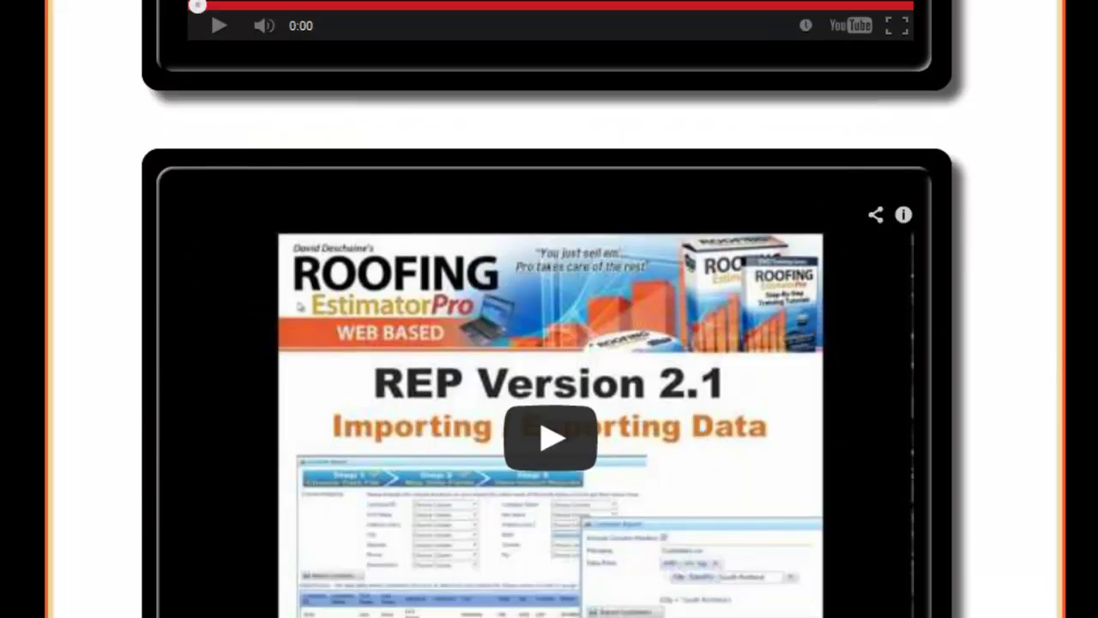
scroll(438, 461, down, 15)
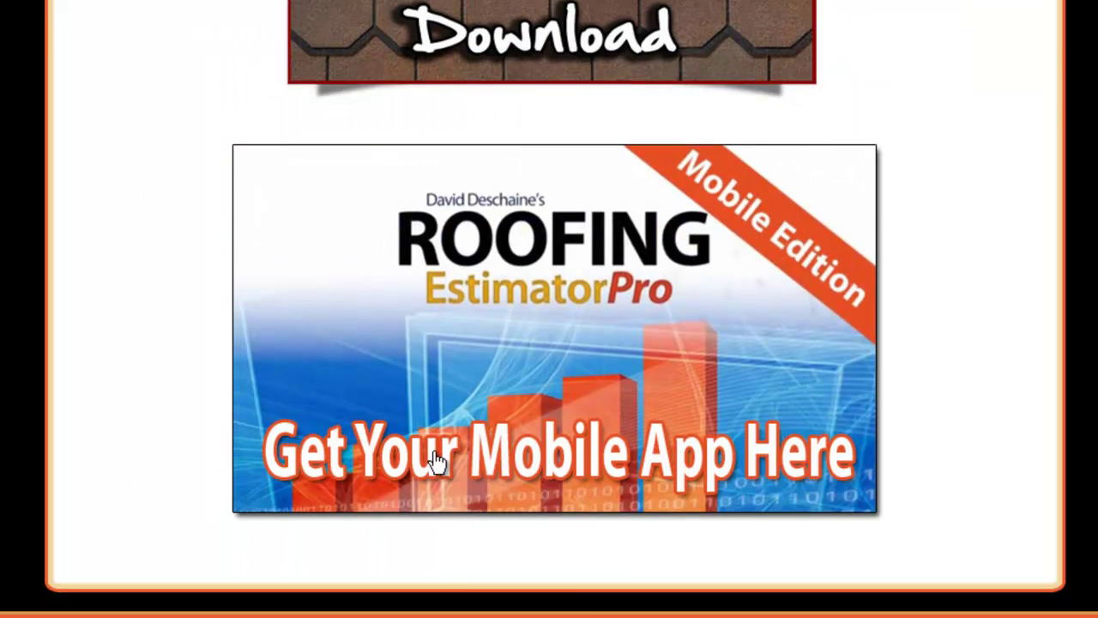
click(438, 460)
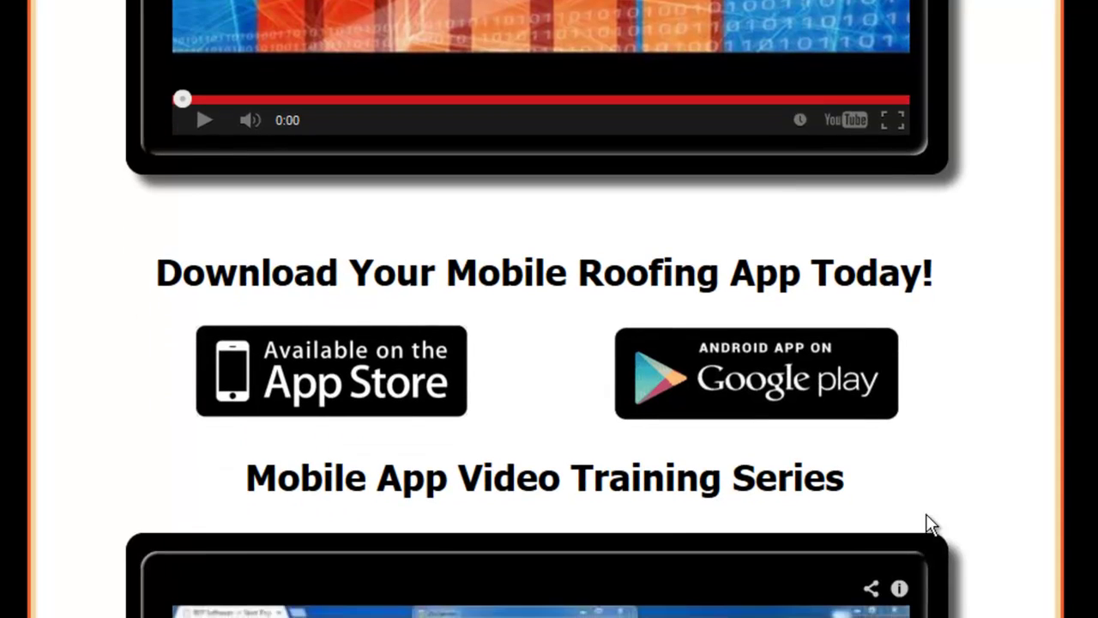
scroll(929, 528, up, 5)
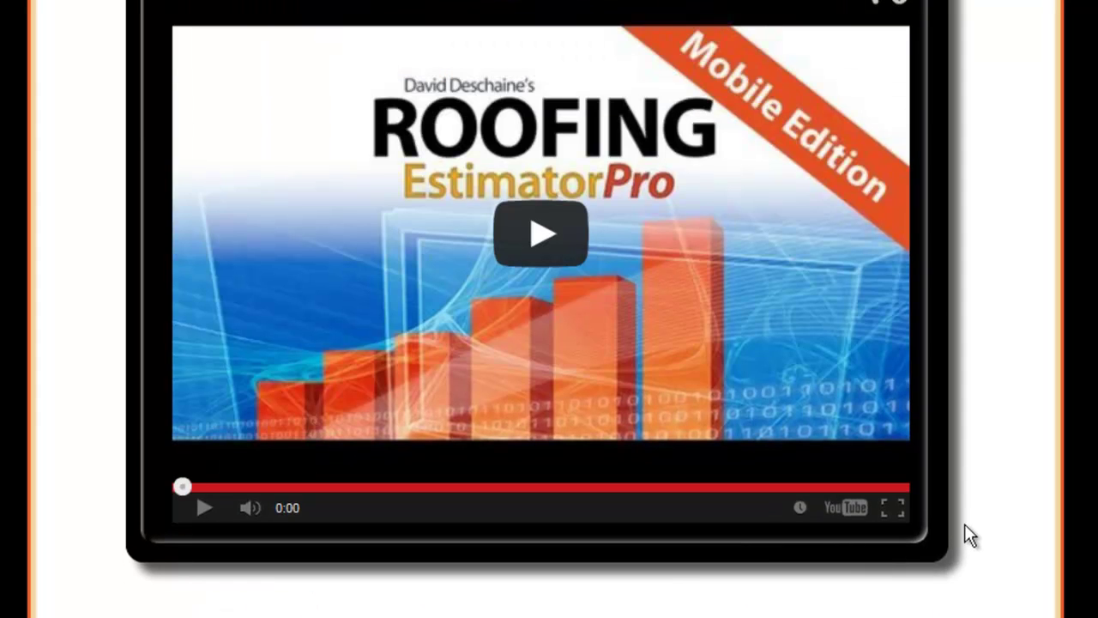